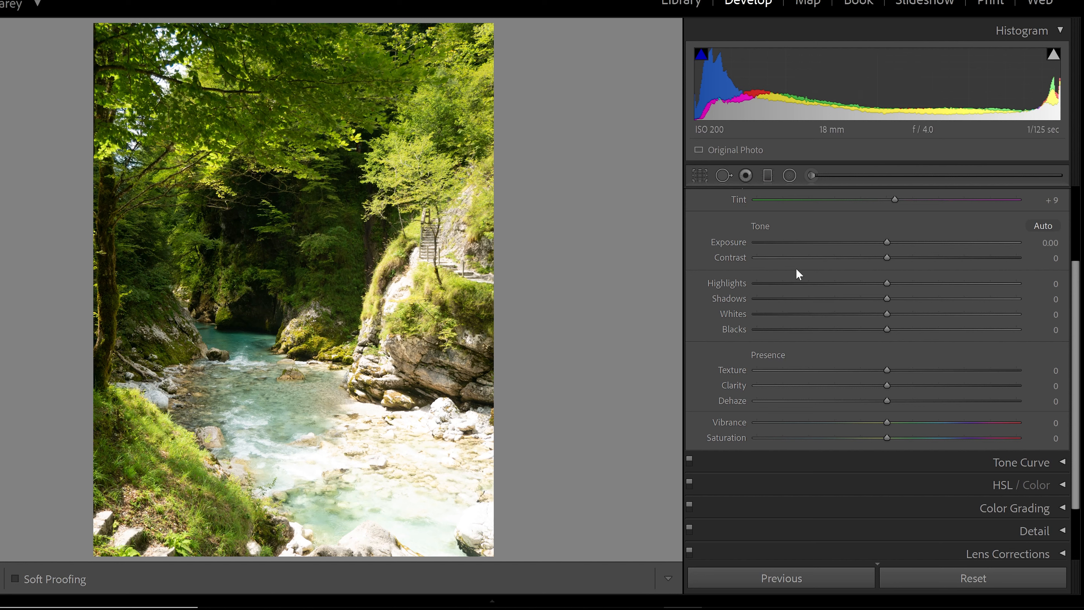
- Set the photo's tone to Exposure −0.38, Contrast +8, Highlights −100, Shadows +100, Whites +15 and Blacks −55
left_click_drag(887, 246, 878, 246)
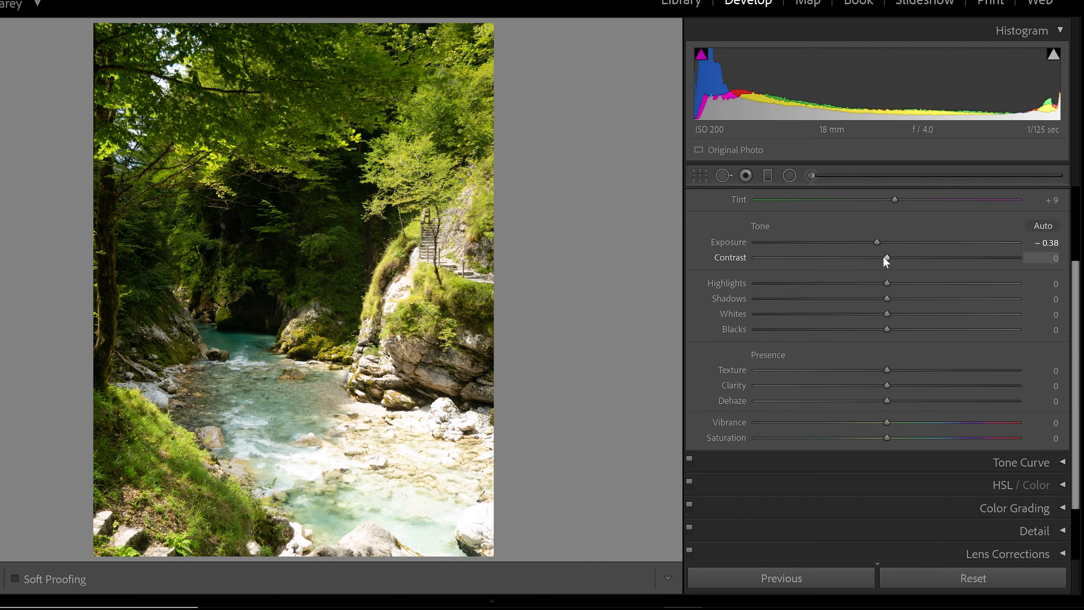
left_click_drag(887, 257, 898, 258)
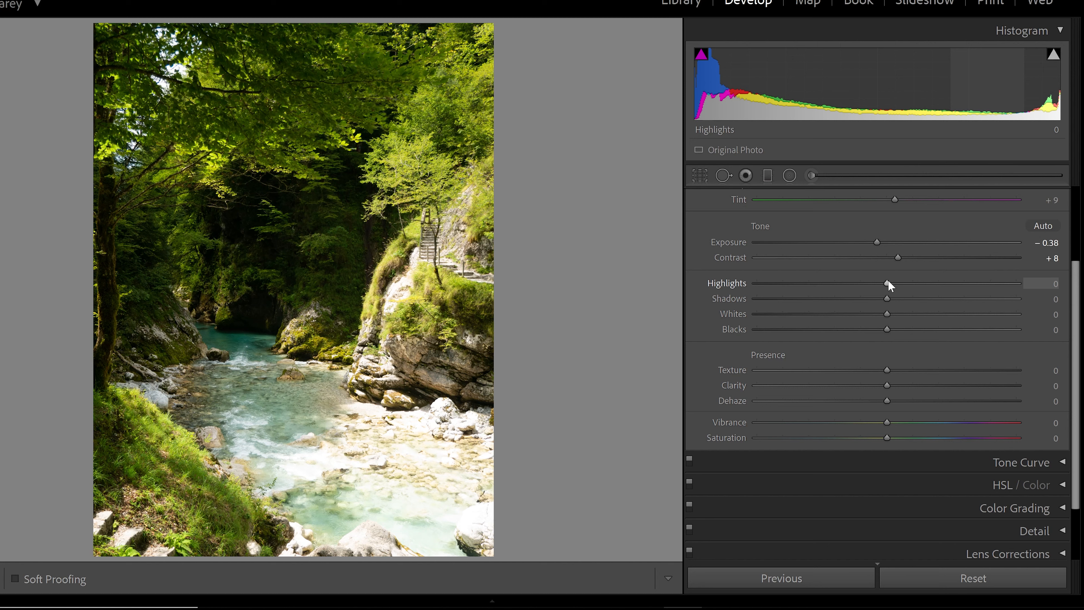
left_click_drag(888, 283, 624, 318)
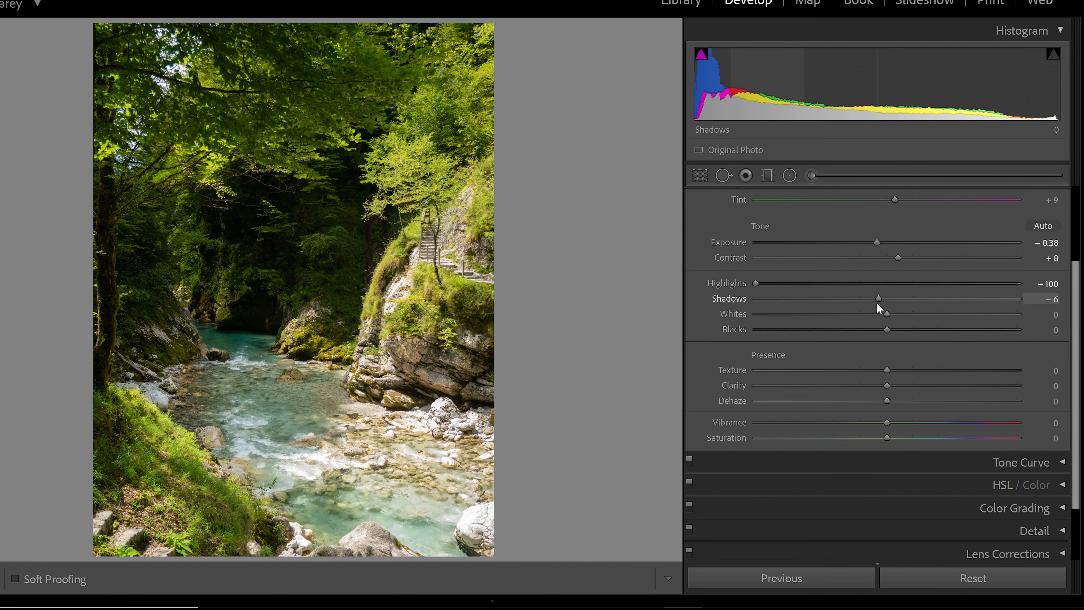
left_click_drag(878, 304, 1016, 304)
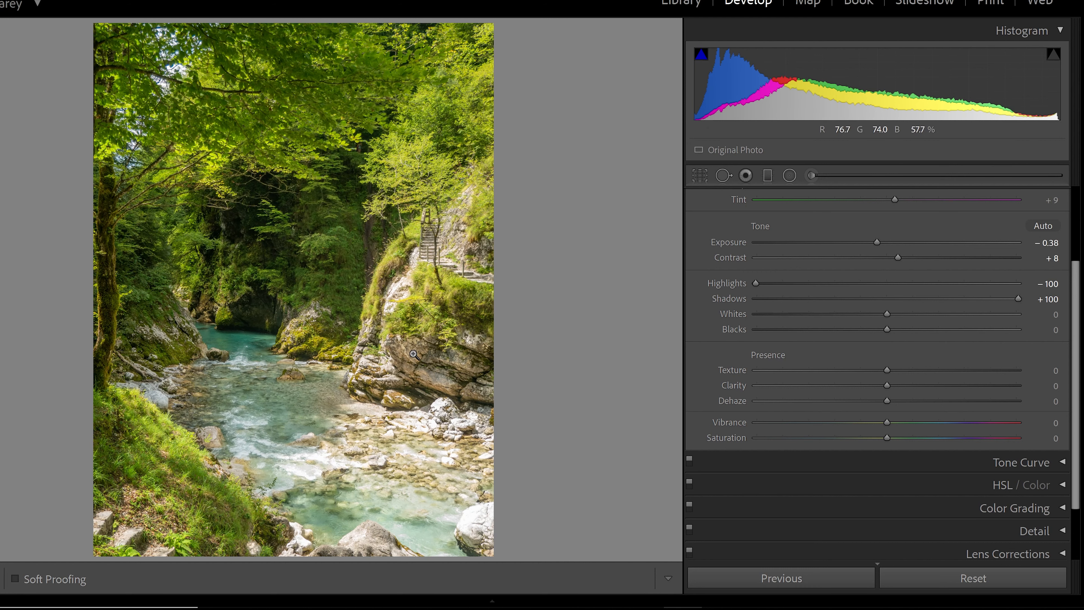
scroll(863, 290, "down", 1)
left_click_drag(888, 289, 908, 293)
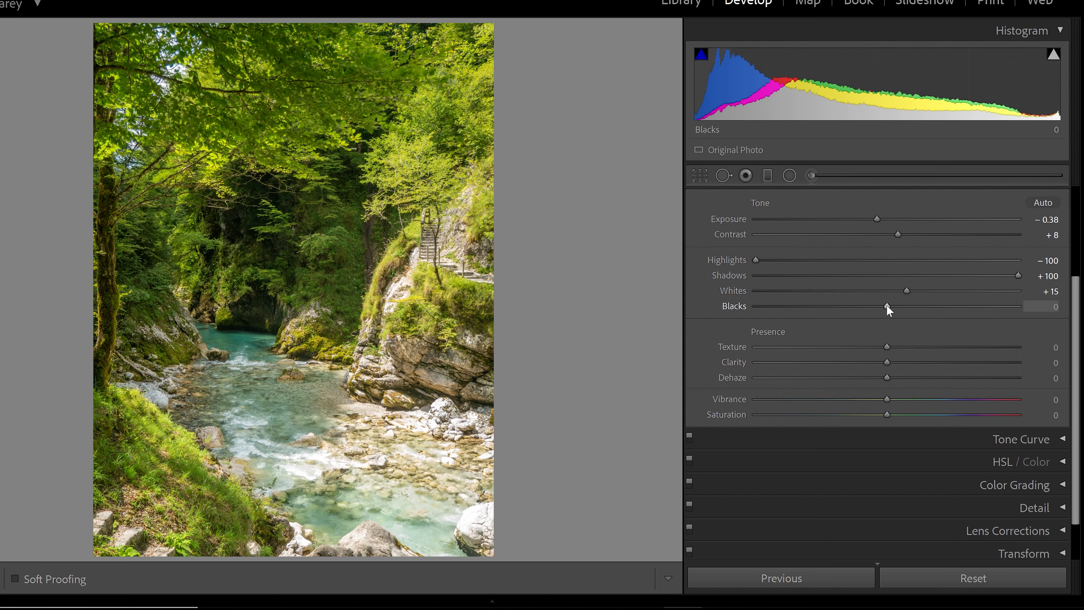
left_click_drag(888, 308, 813, 308)
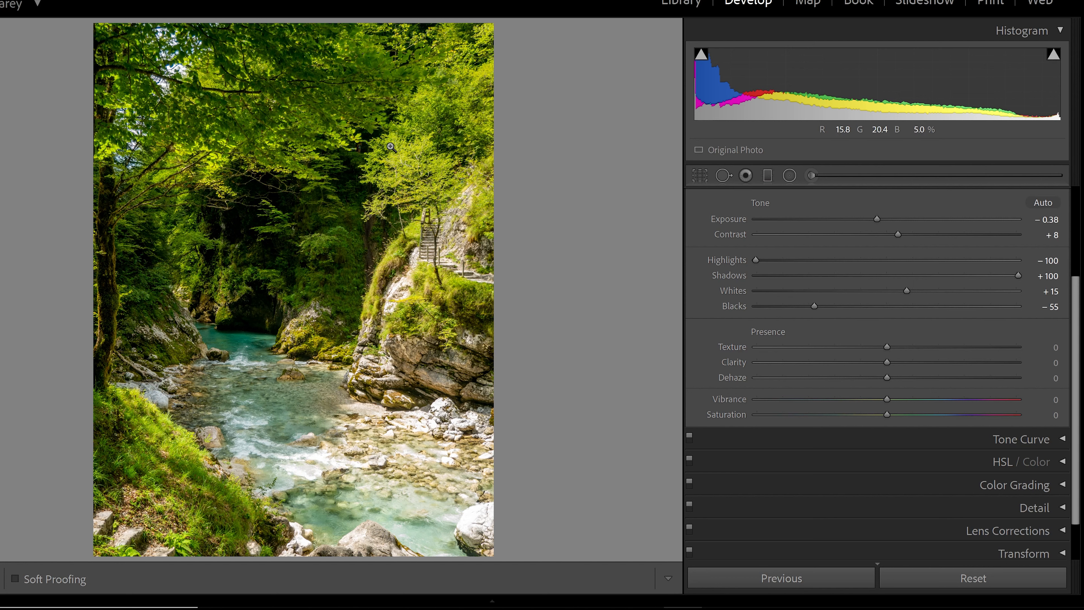
- Set the presence values to Texture +10, Clarity −9, Dehaze +14 and Saturation −6
left_click_drag(888, 347, 872, 363)
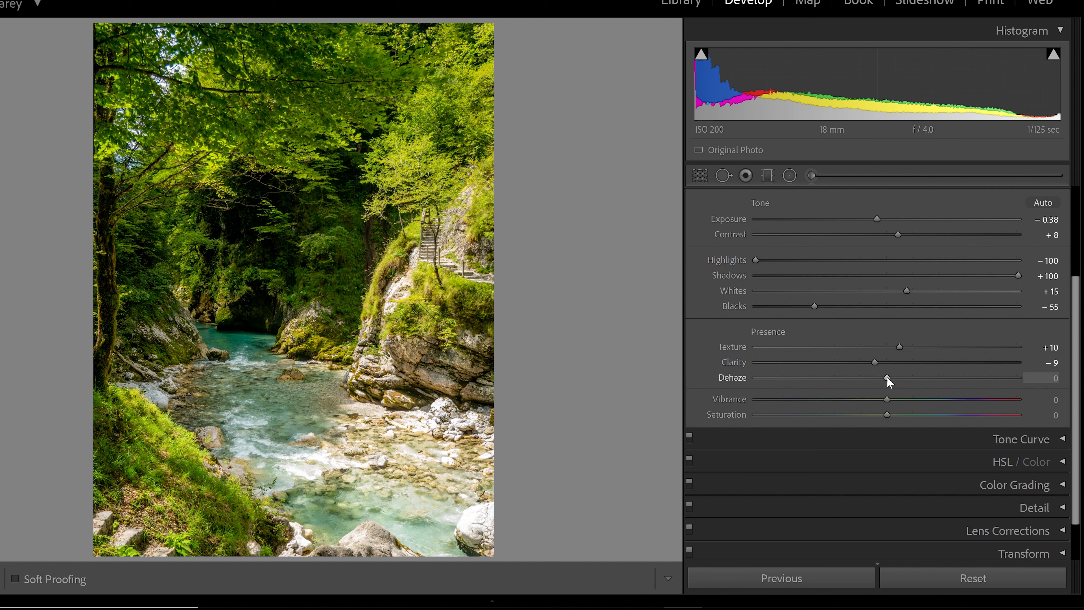
left_click_drag(888, 379, 905, 378)
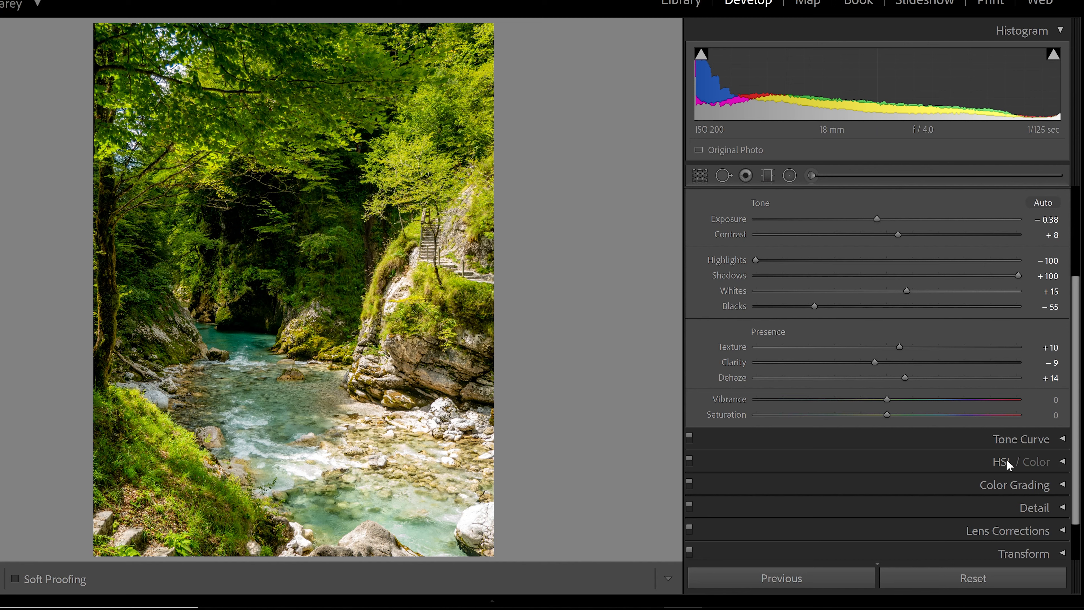
left_click_drag(887, 414, 878, 412)
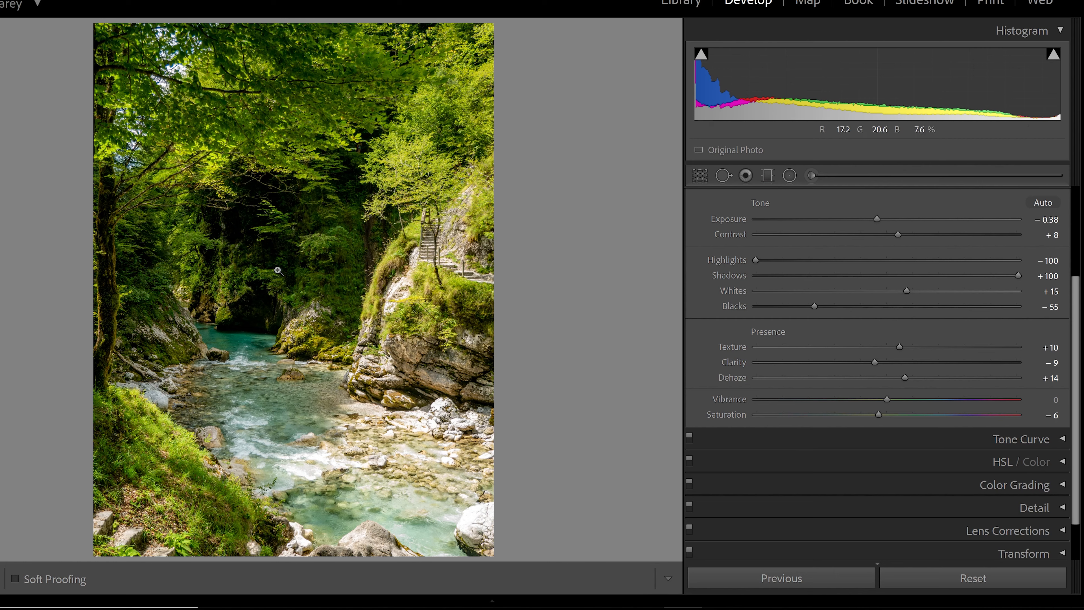
- Crop the photo to the 4 x 5 / 8 x 10 aspect ratio, keeping the frame vertically centred
left_click(700, 175)
left_click(1041, 224)
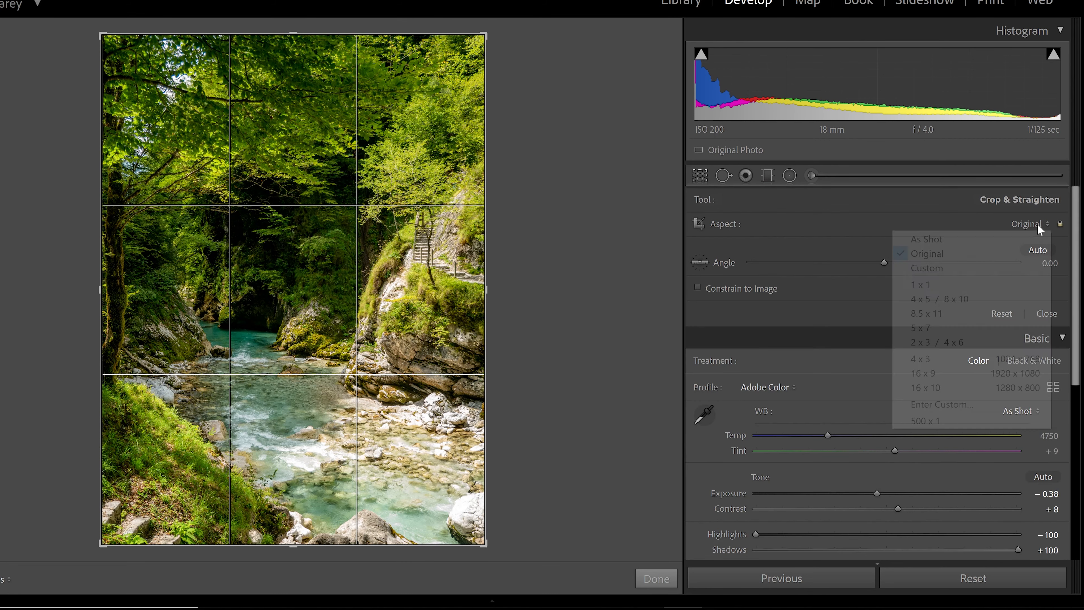
left_click(939, 300)
mouse_move(435, 297)
left_mouse_down()
mouse_move(435, 282)
mouse_move(436, 299)
left_mouse_up()
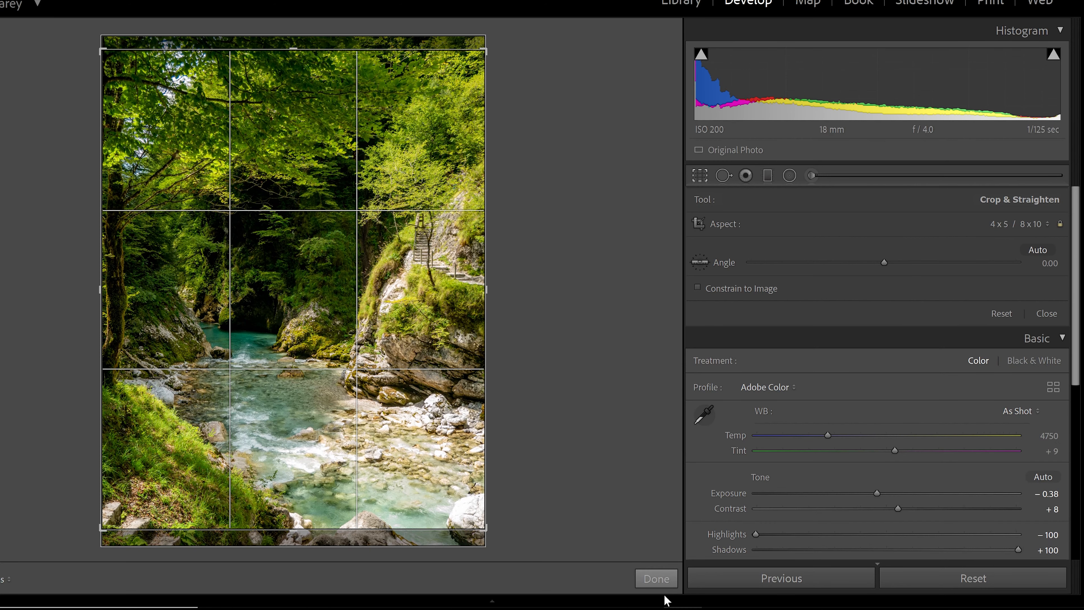
left_click(660, 582)
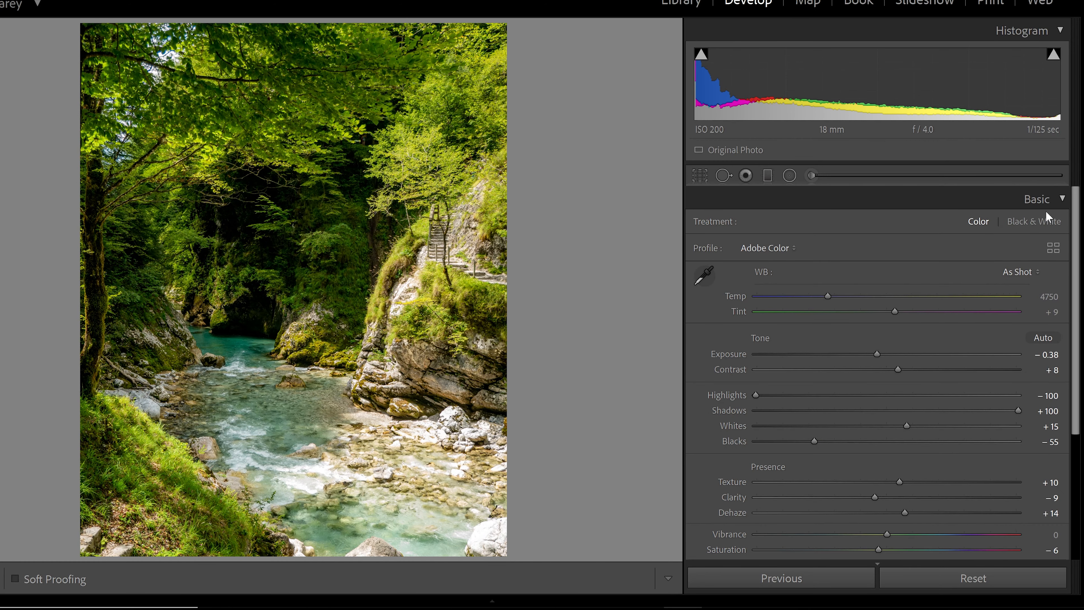
- Shape the tone curve into a gentle S with input/output points at 67/51, 125/126 and 186/199
left_click(1038, 204)
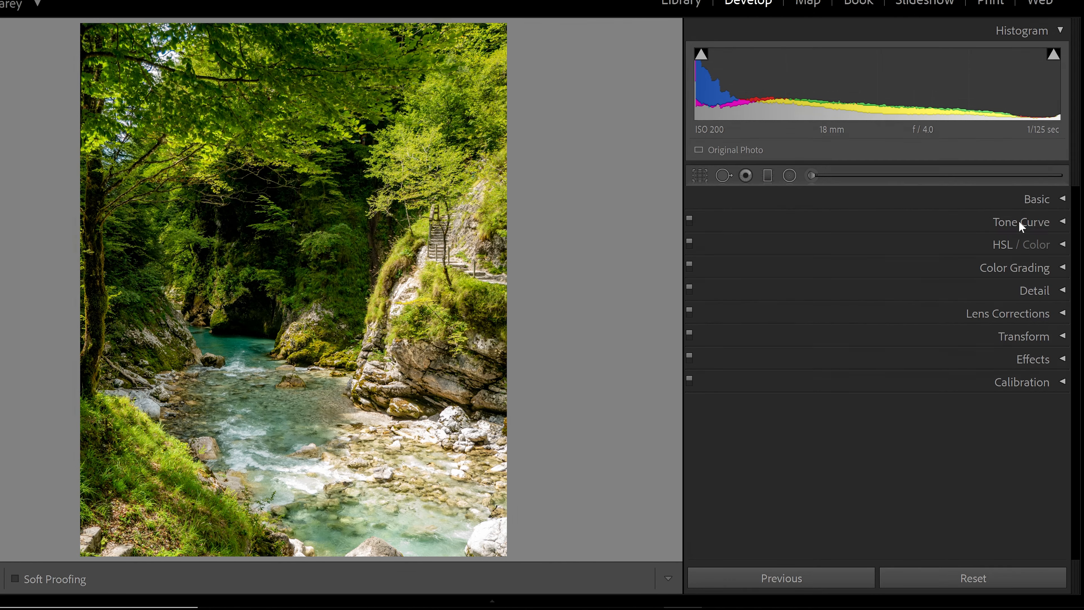
left_click(1019, 222)
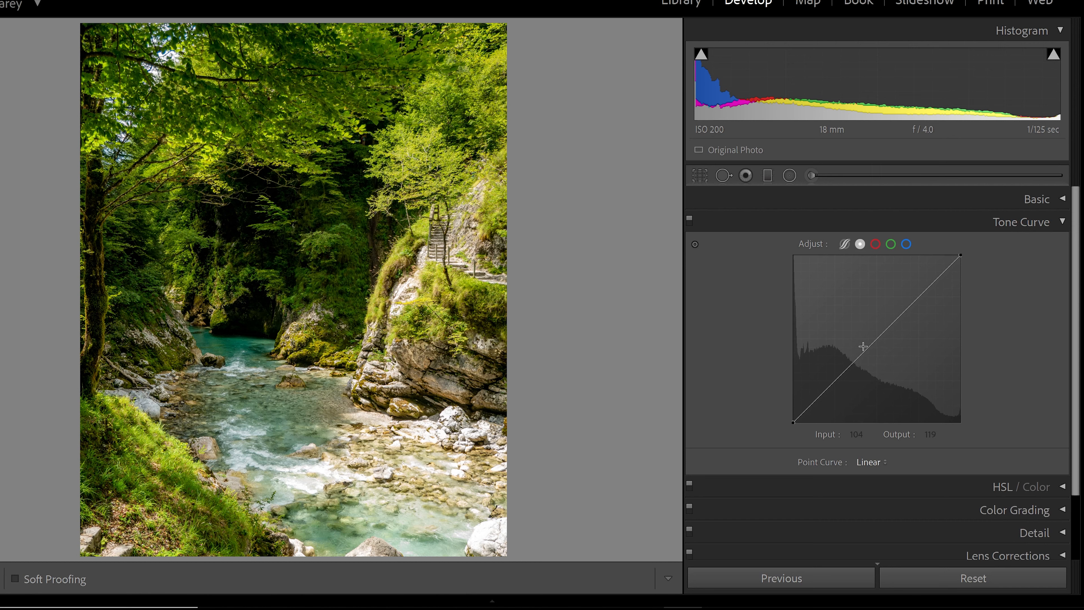
left_click(822, 393)
left_click_drag(823, 393, 823, 391)
left_click_drag(875, 338, 875, 335)
left_click(924, 289)
left_click_drag(924, 289, 915, 292)
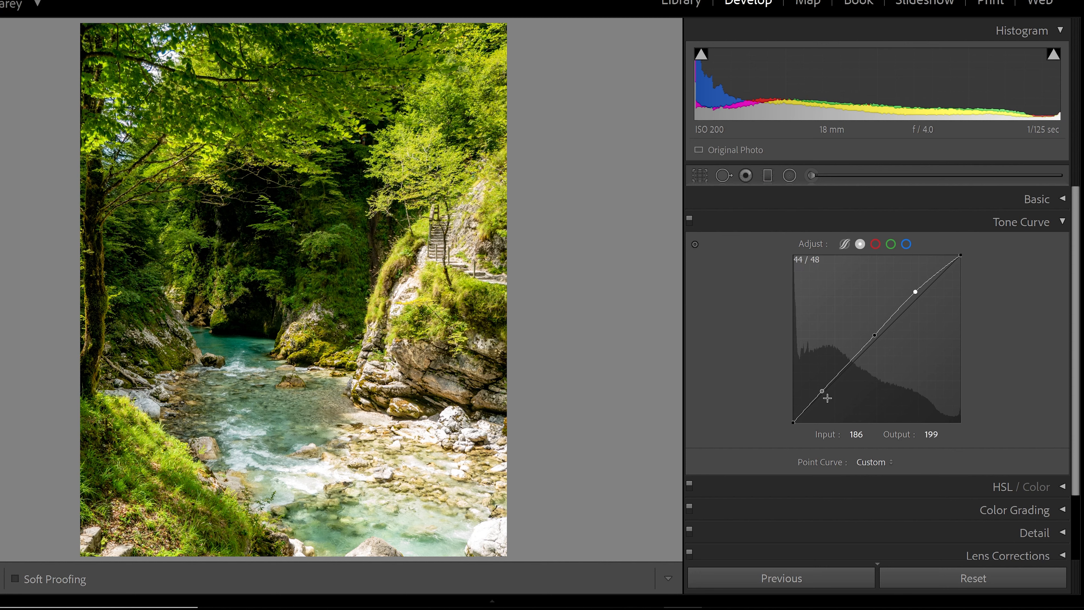
left_click_drag(821, 391, 838, 388)
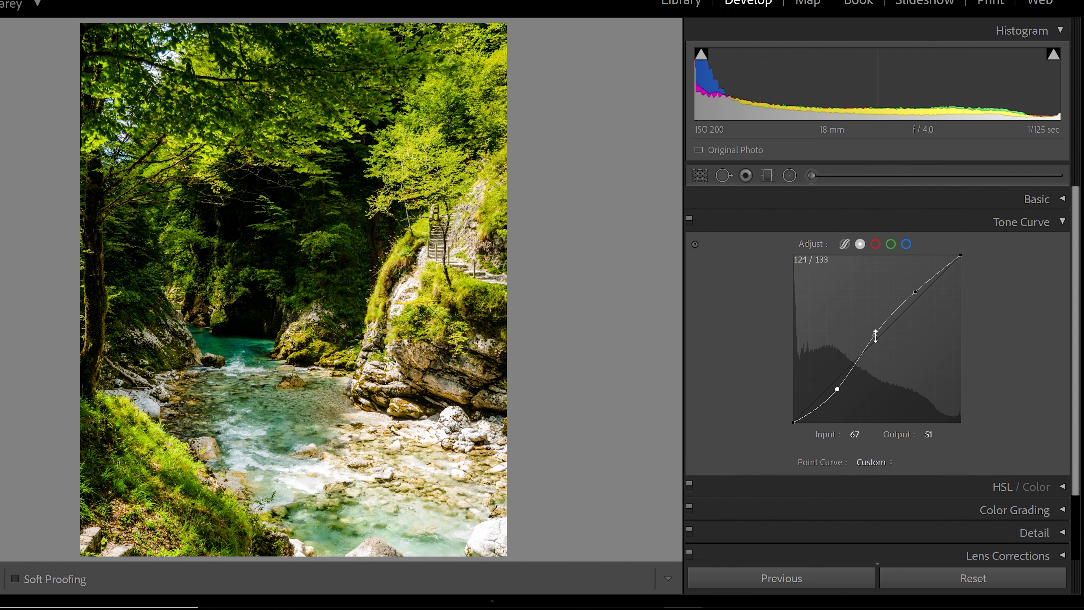
left_click_drag(875, 337, 876, 338)
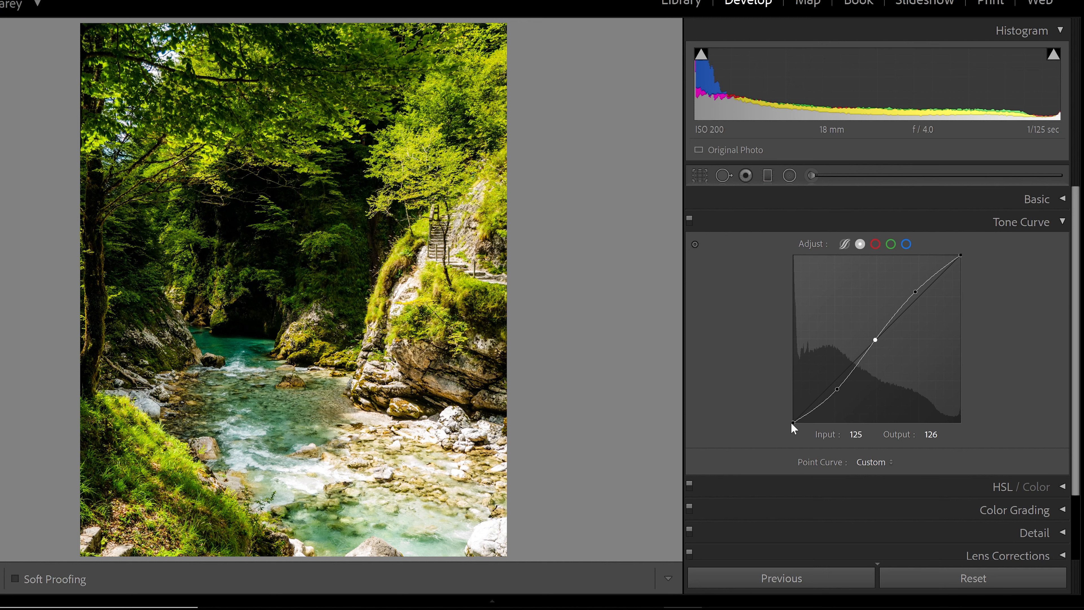
- Fade the blacks by raising the tone curve's black point to output 26 and adding a shadow point at 28/24
left_click_drag(793, 421, 790, 410)
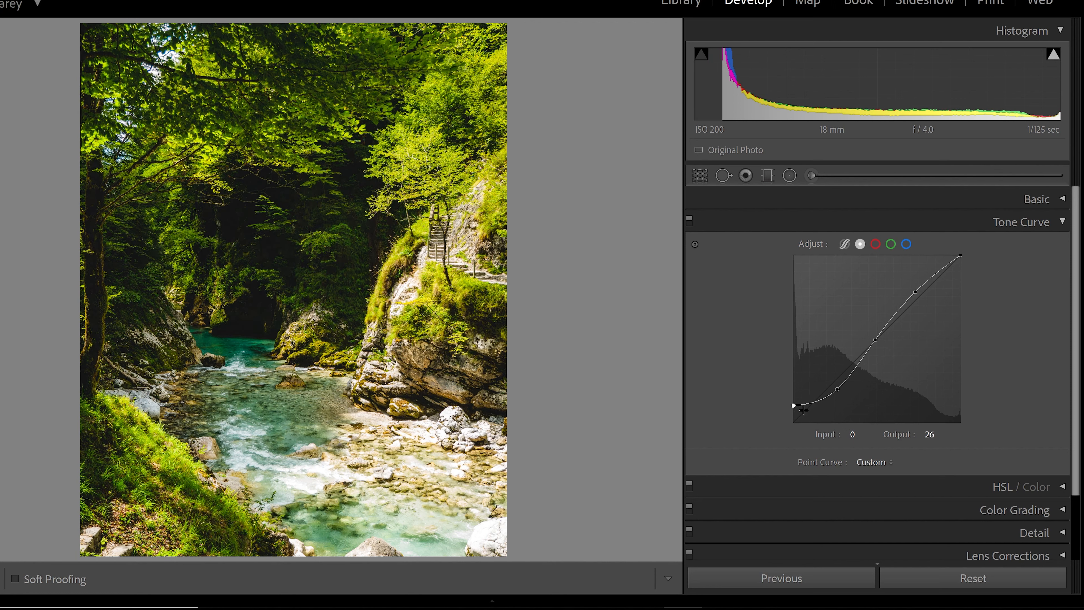
left_click_drag(811, 402, 811, 408)
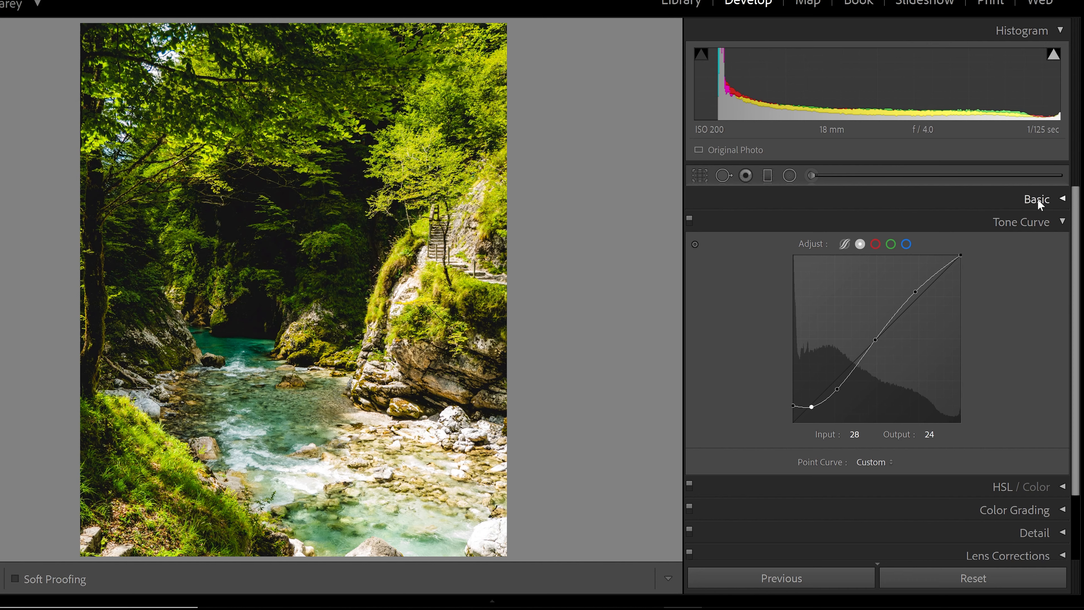
left_click(1022, 224)
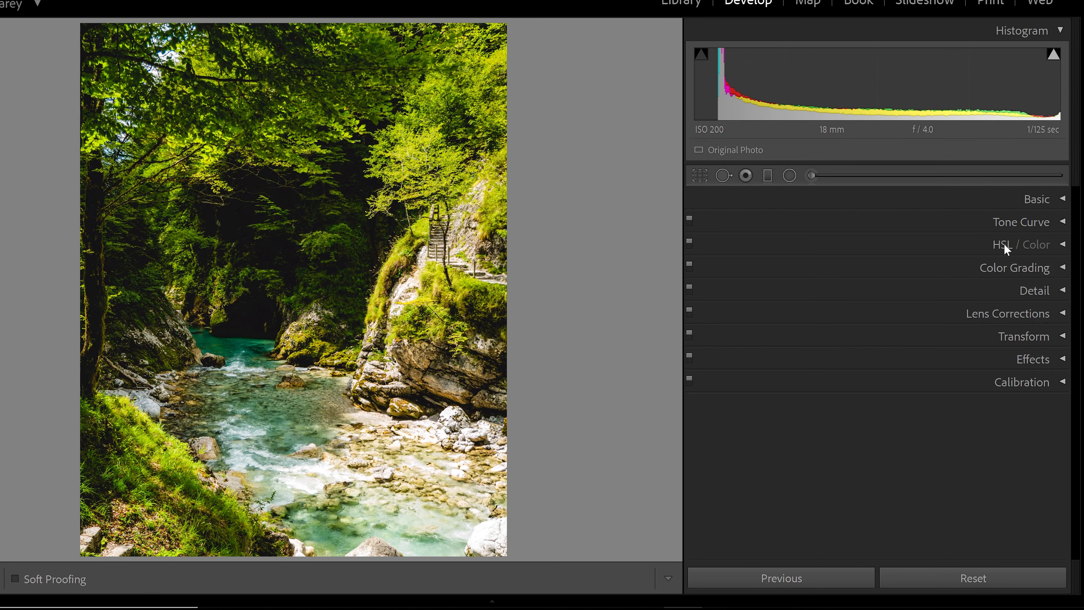
- Shift the HSL hues to Orange +28, Yellow −41, Green +41 and Aqua +36, and raise the Blue hue slightly
left_click(1006, 246)
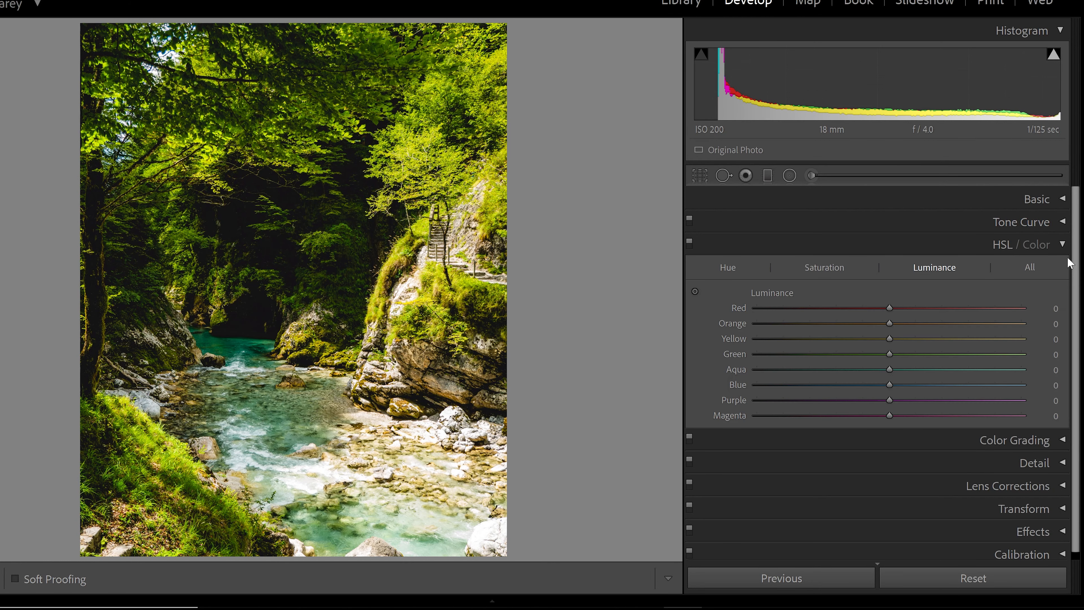
scroll(1076, 273, "down", 1)
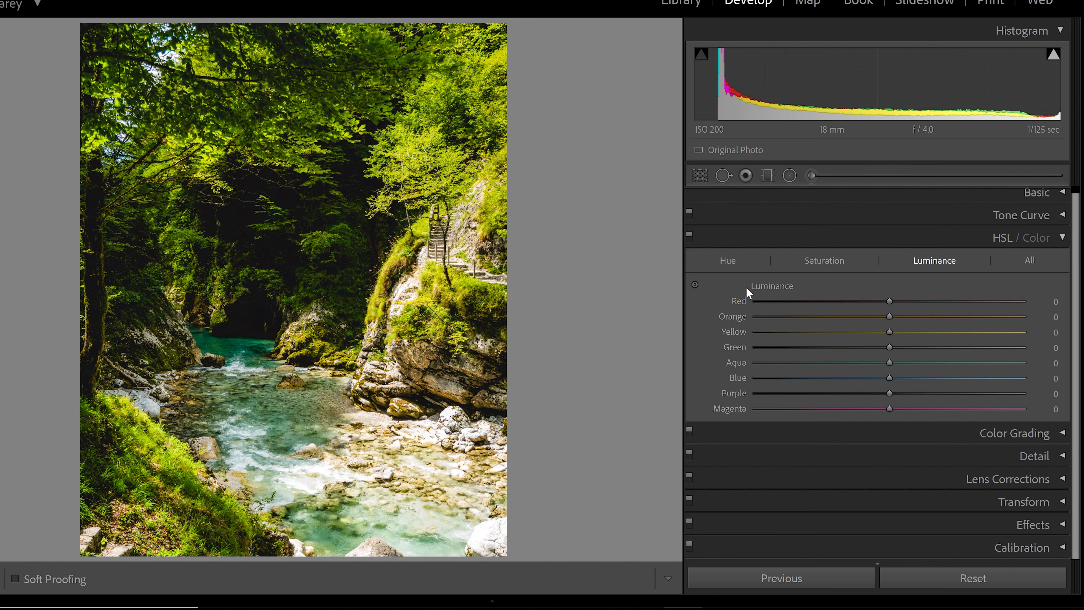
left_click(728, 262)
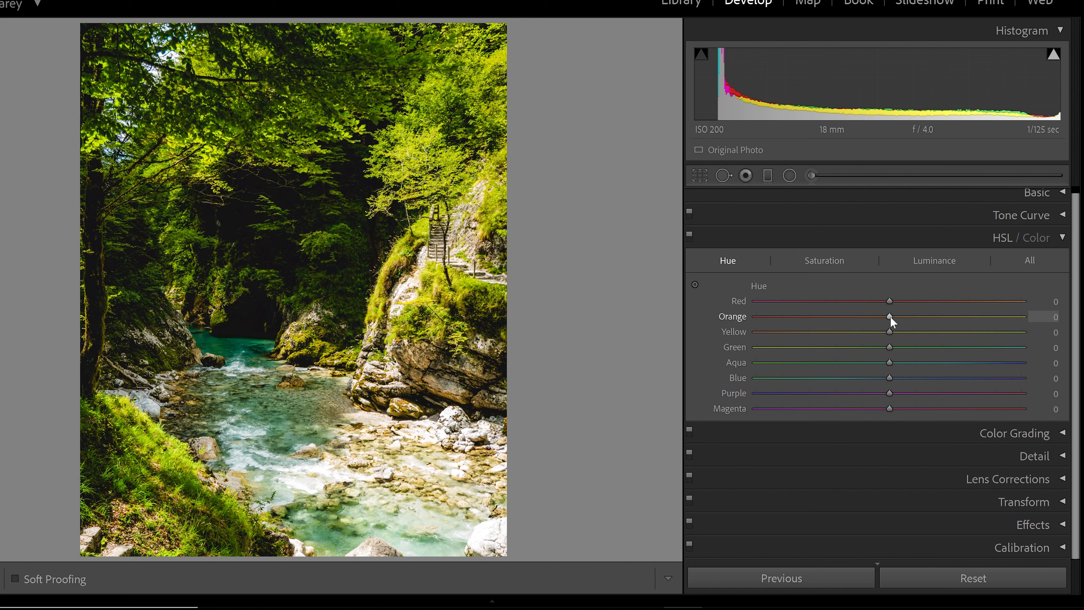
left_click_drag(890, 316, 835, 331)
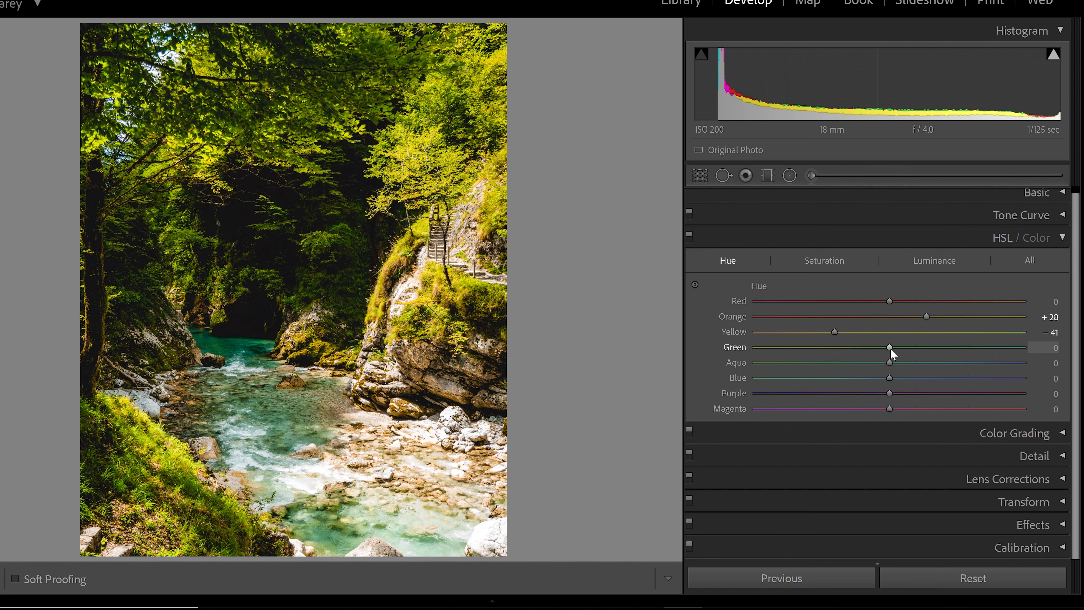
left_click_drag(890, 349, 947, 344)
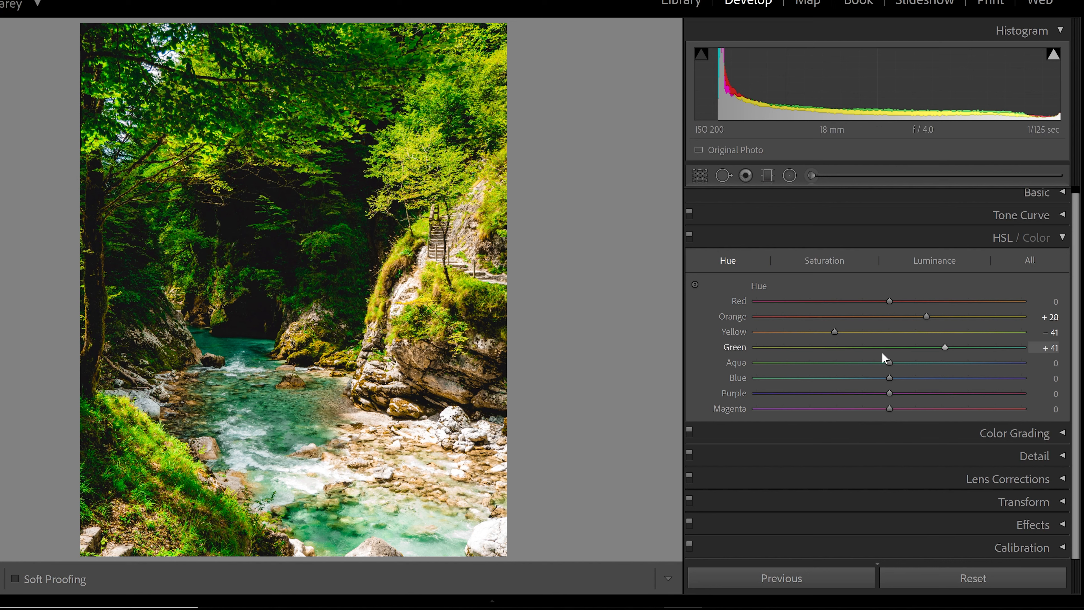
left_click_drag(890, 363, 940, 363)
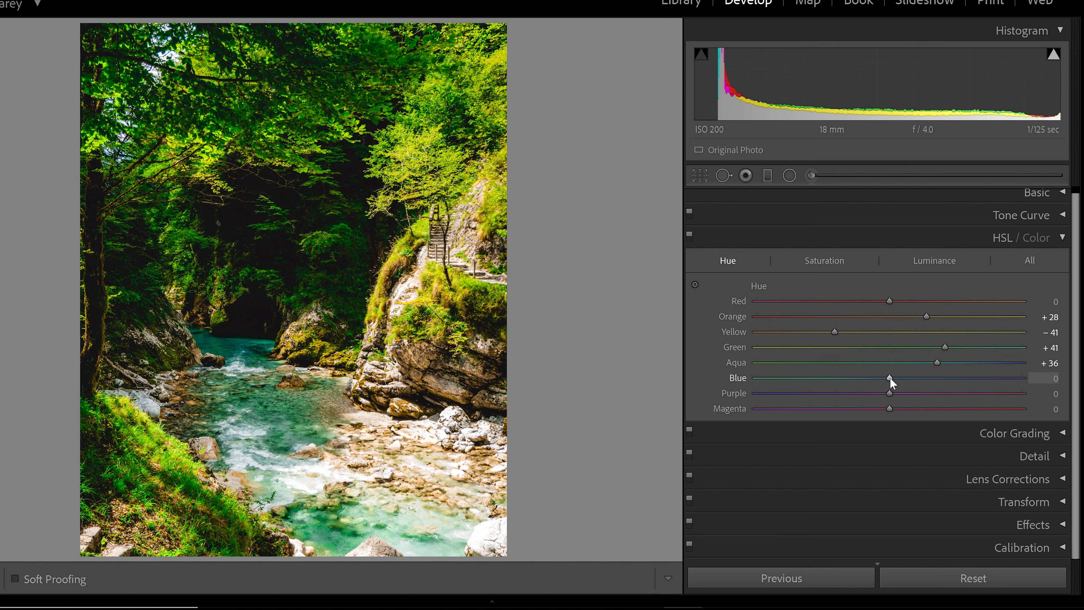
left_click_drag(890, 376, 910, 375)
- Set the HSL saturation to Orange −29, Yellow −40 and Green −81, and fine-tune Aqua and Blue slightly
left_click(841, 266)
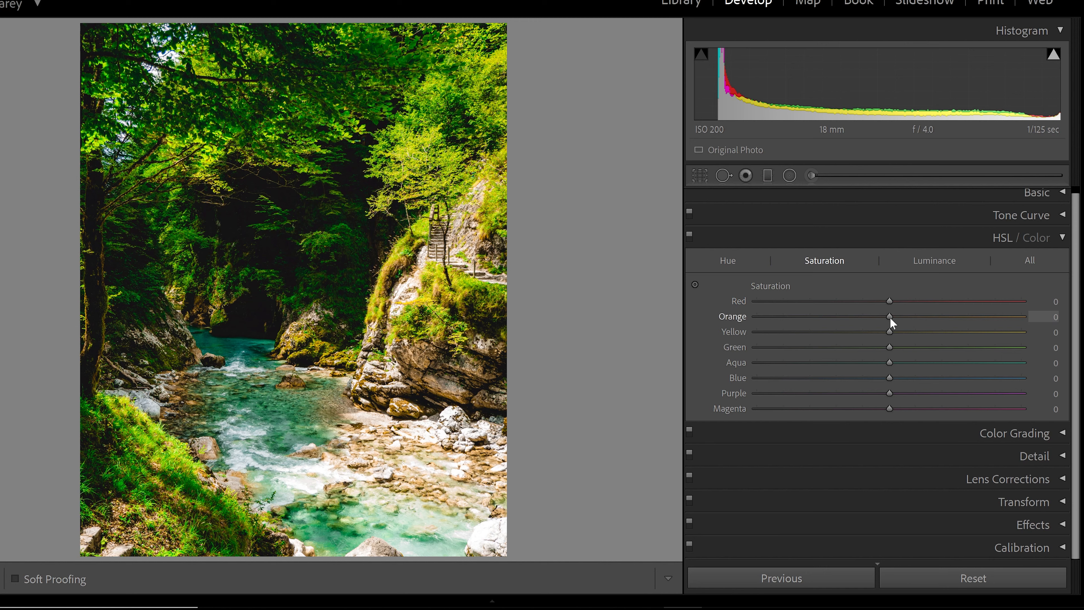
left_click_drag(890, 318, 835, 319)
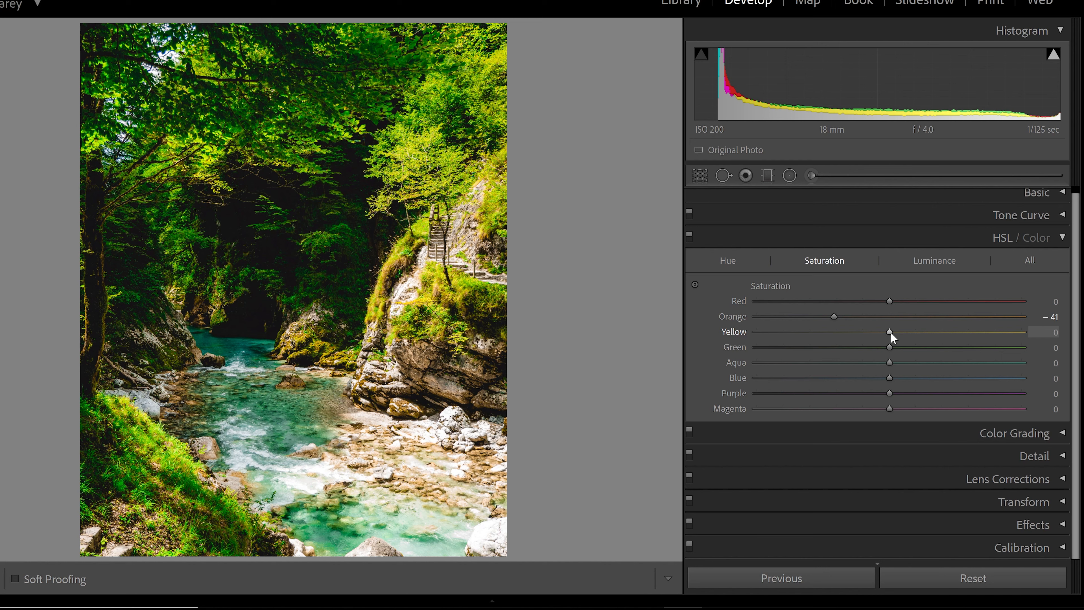
left_click_drag(891, 331, 840, 334)
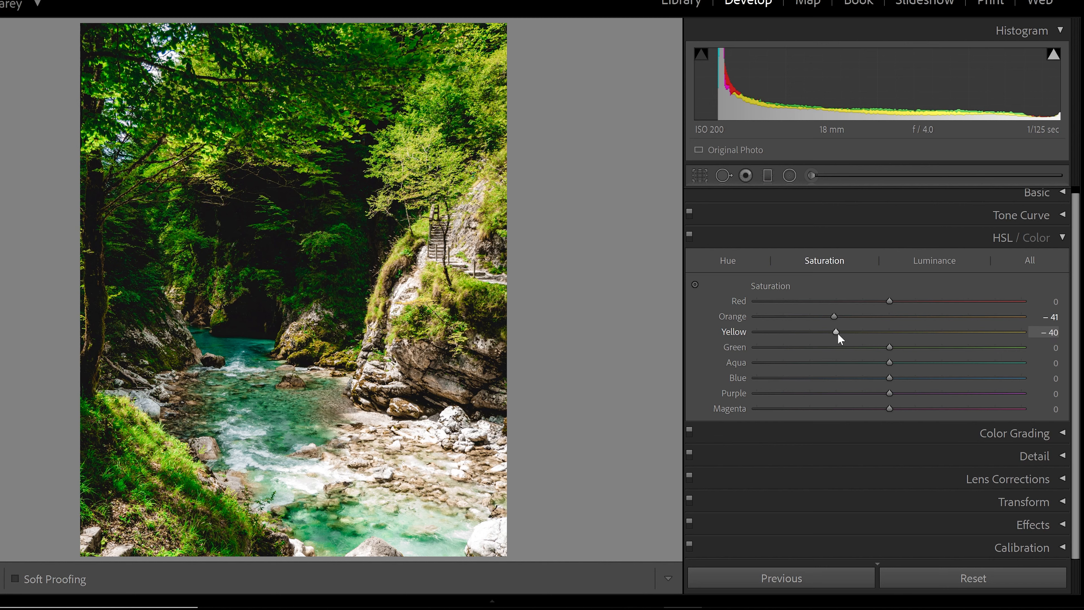
left_click_drag(836, 316, 854, 317)
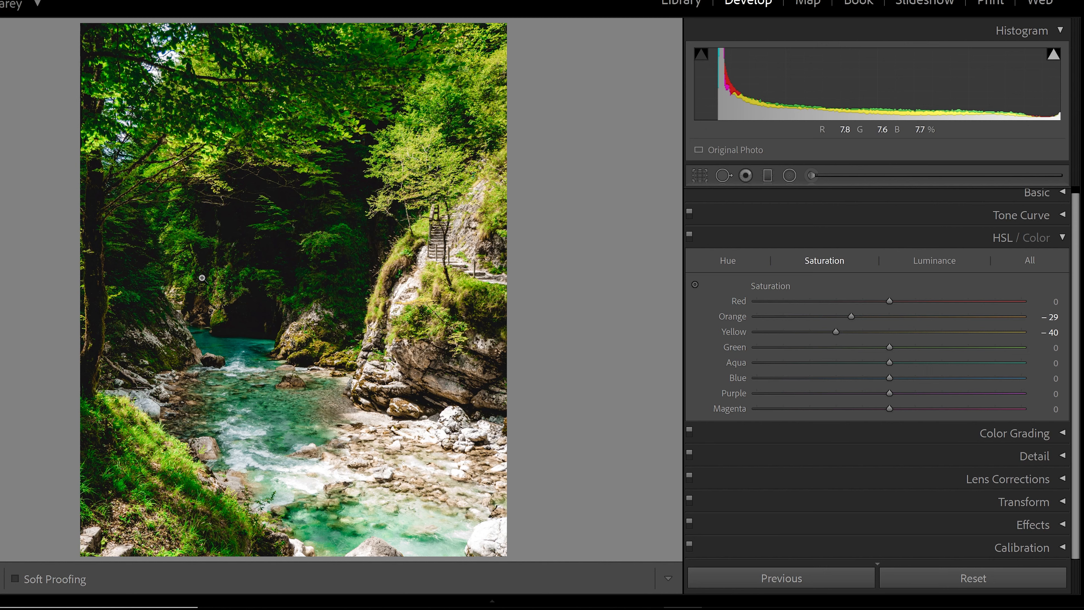
left_click_drag(890, 347, 781, 350)
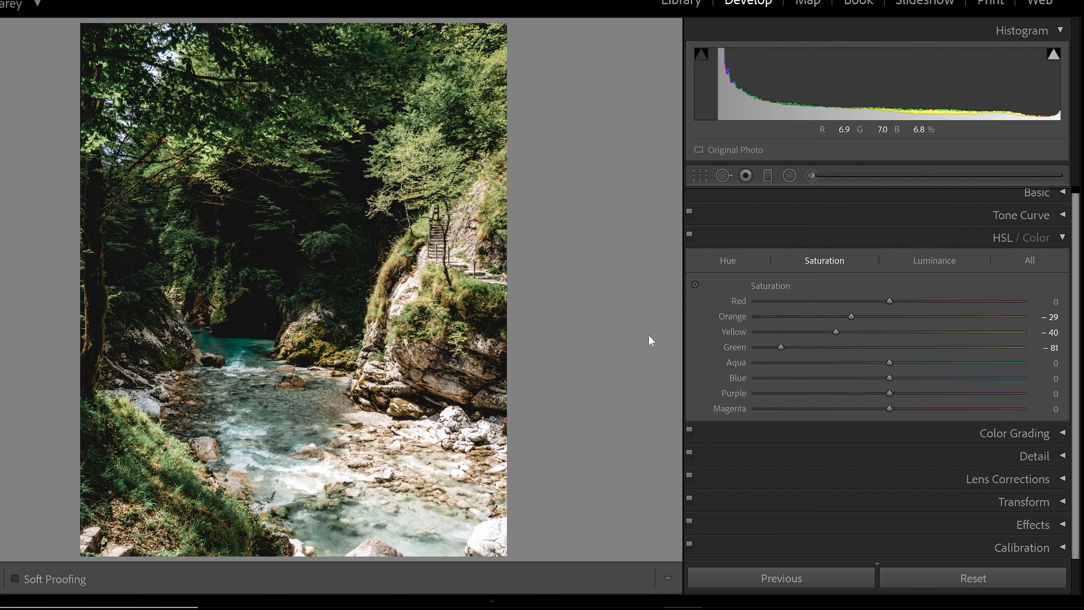
left_click_drag(888, 359, 873, 378)
- Brighten the water colours by setting HSL luminance to Aqua +14 and Blue +7
left_click(937, 260)
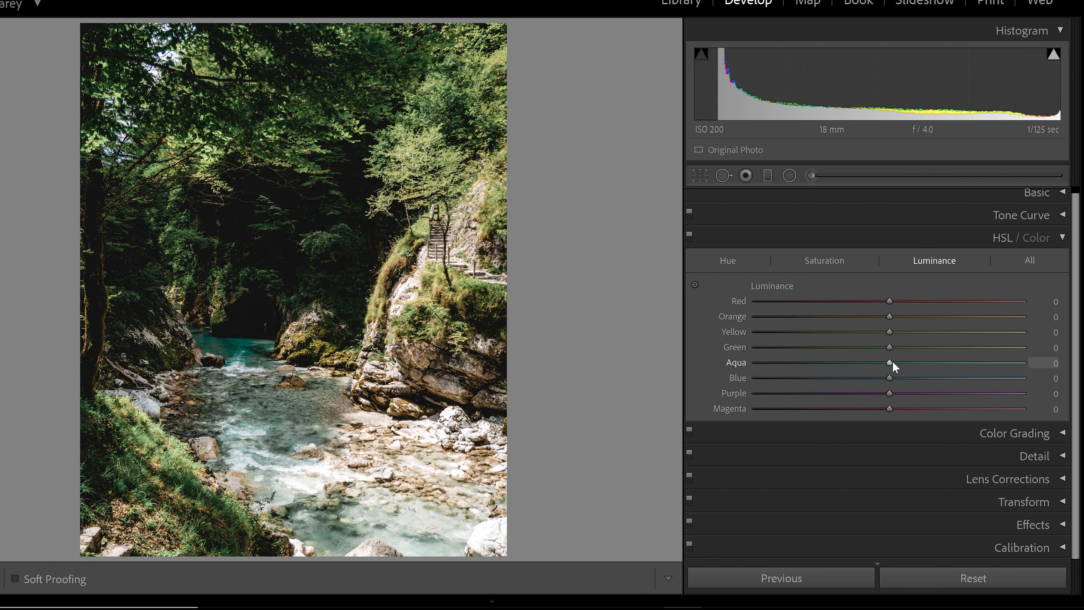
mouse_move(892, 362)
left_mouse_down()
mouse_move(908, 362)
mouse_move(901, 378)
left_mouse_up()
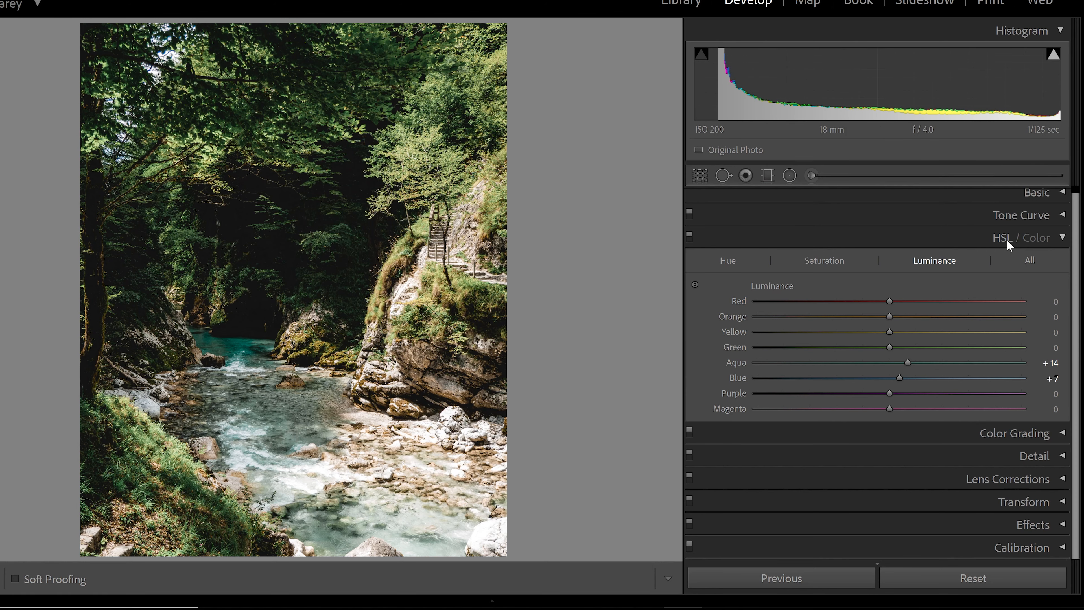
left_click(1009, 246)
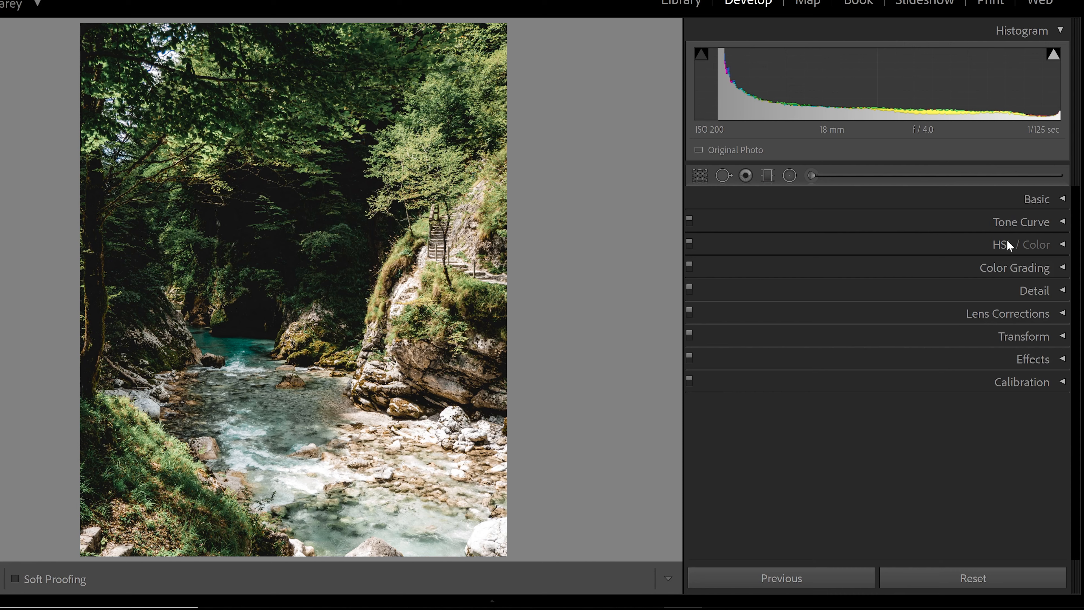
- Color grade the shadows toward blue and the highlights toward orange at hue 35, saturation 32, and compare the photo with the grading off
left_click(1002, 267)
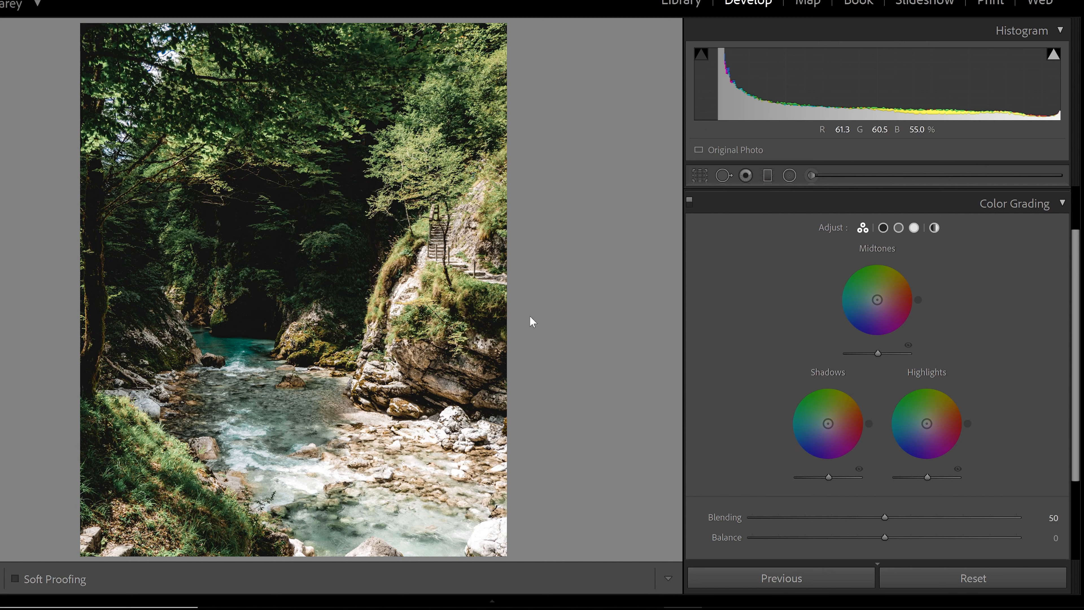
left_click_drag(828, 424, 817, 430)
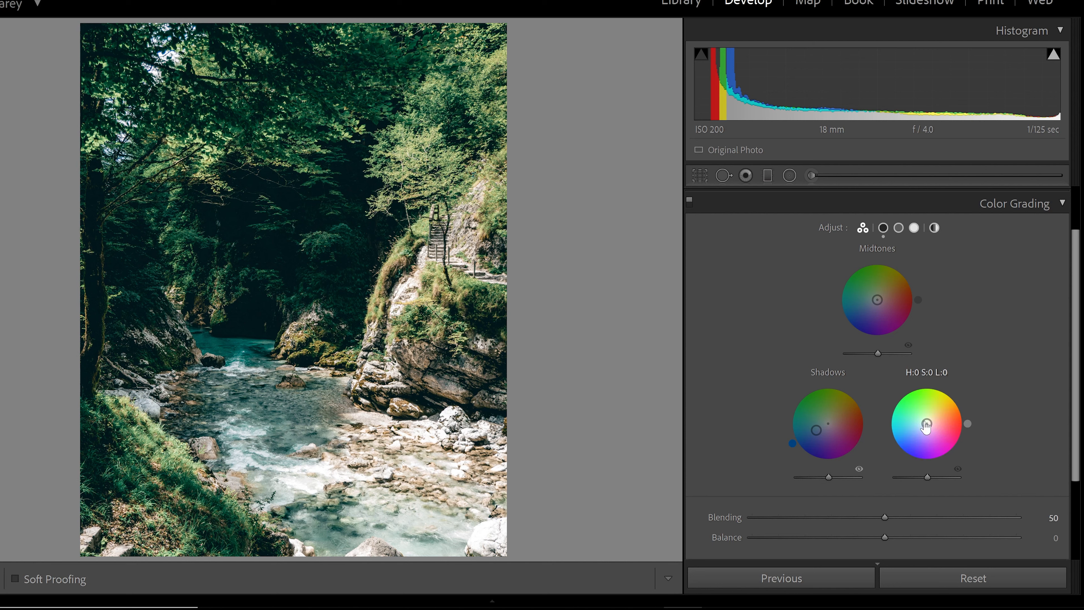
left_click_drag(927, 423, 936, 417)
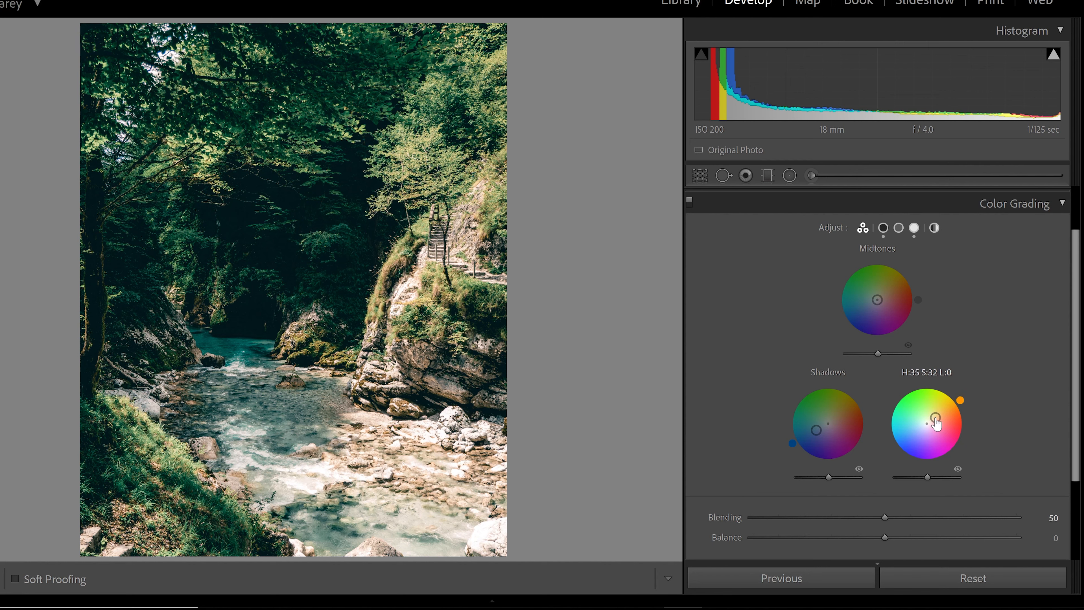
left_click_drag(937, 417, 936, 418)
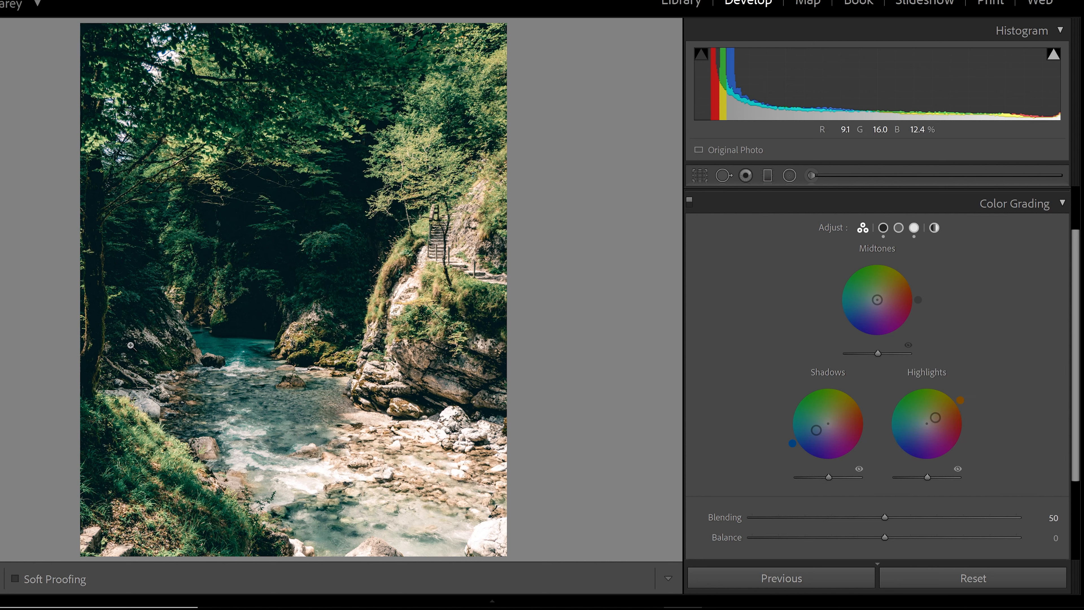
left_click(690, 204)
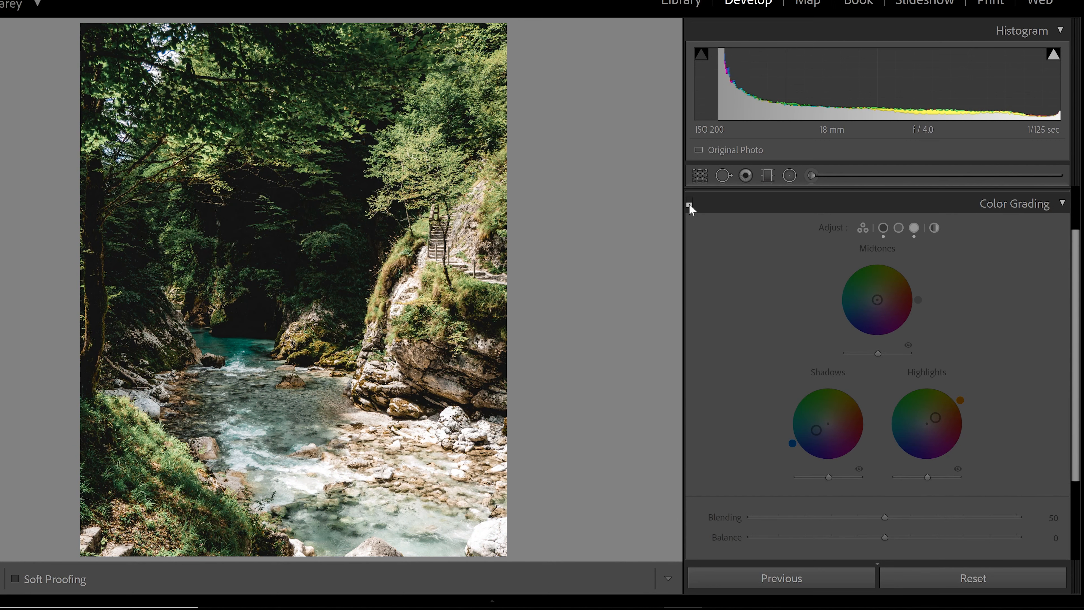
left_click(690, 204)
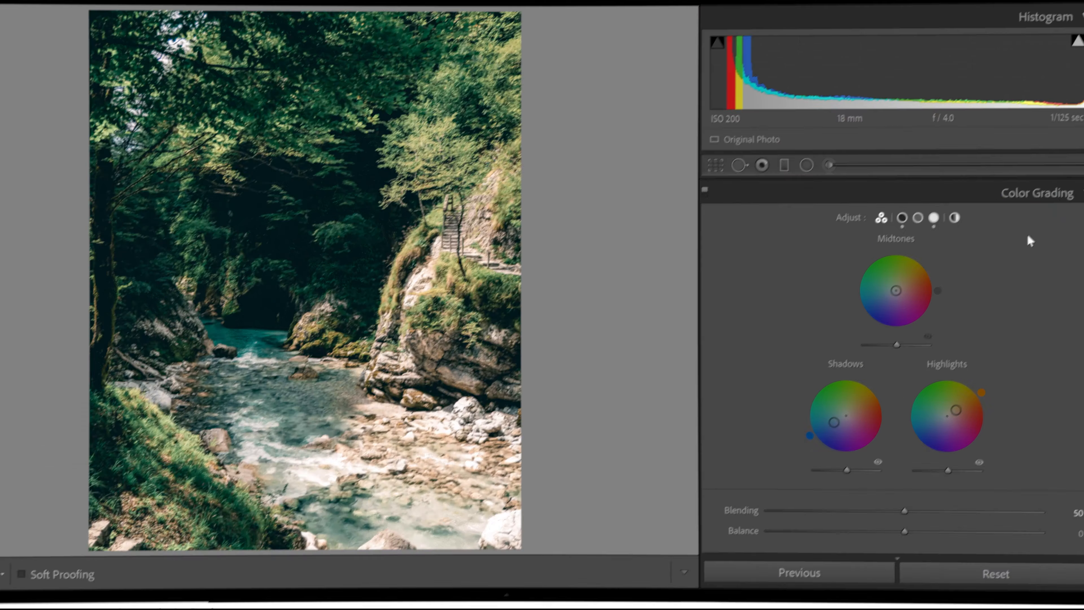
left_click(1028, 204)
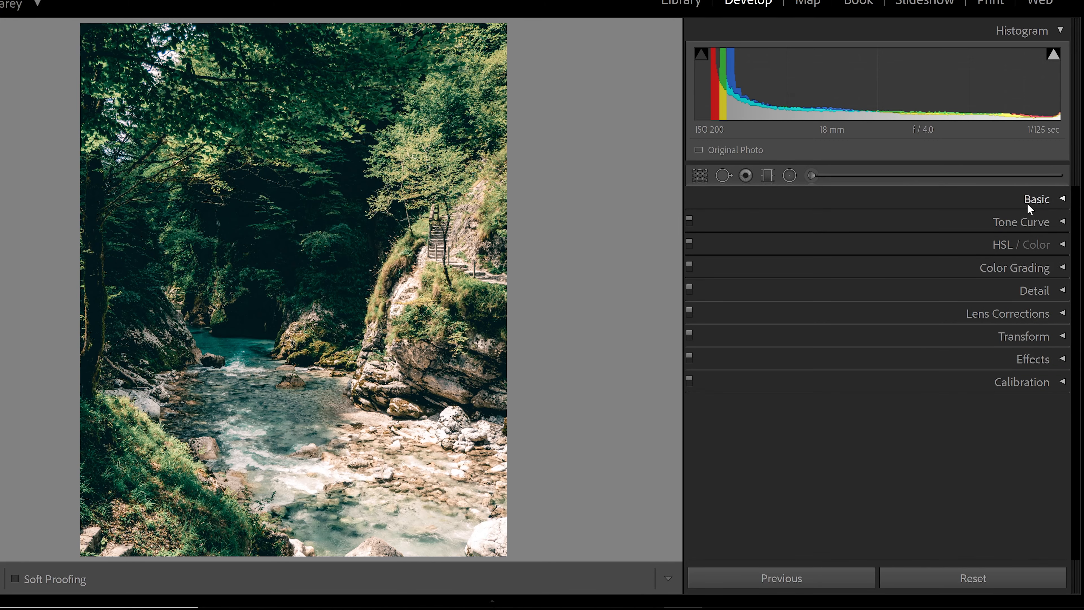
- Set the luminance noise reduction to 16
left_click(1032, 291)
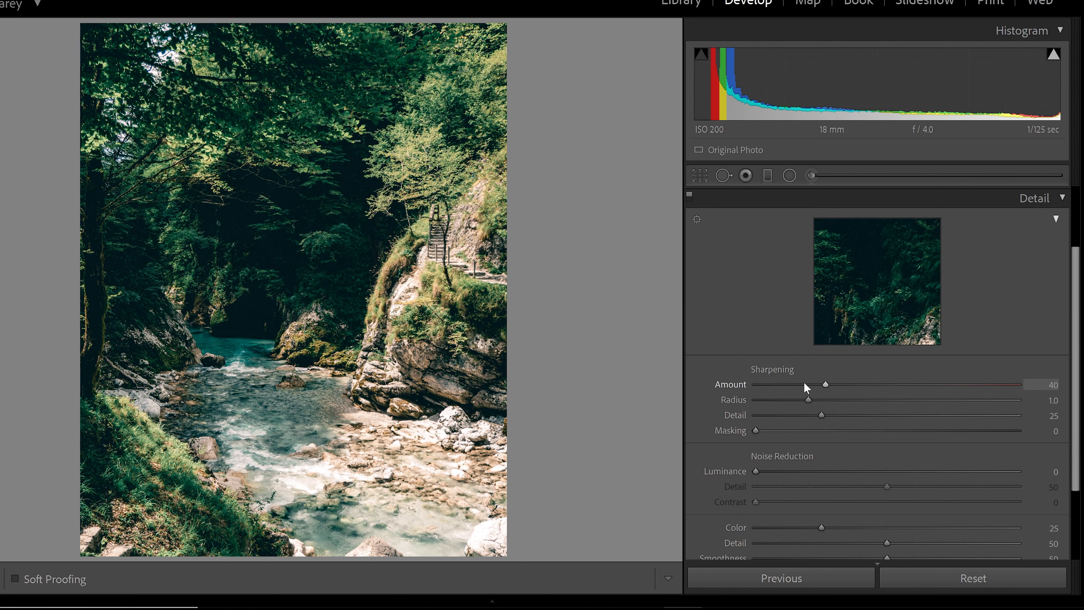
left_click_drag(755, 470, 768, 472)
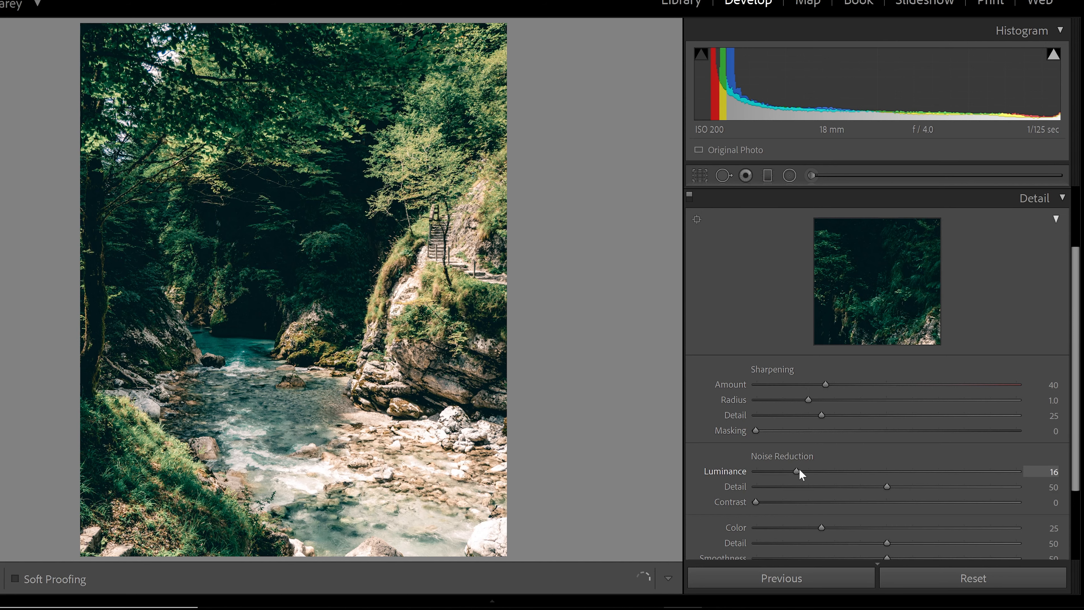
left_click(1032, 201)
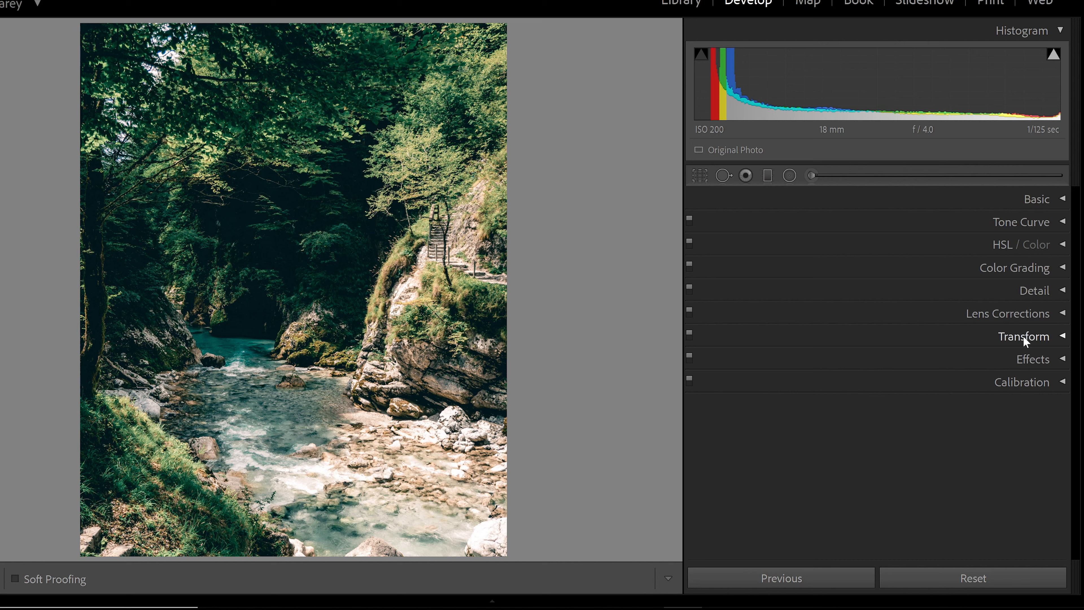
- Add a subtle dark post-crop vignette with an amount of −10
left_click(1025, 359)
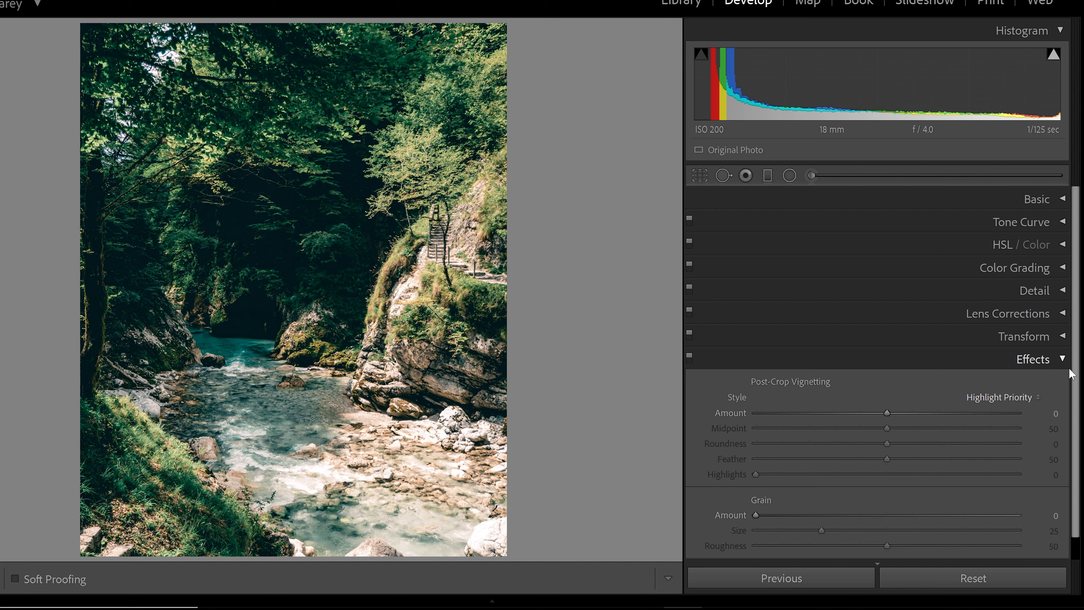
scroll(1078, 387, "down", 2)
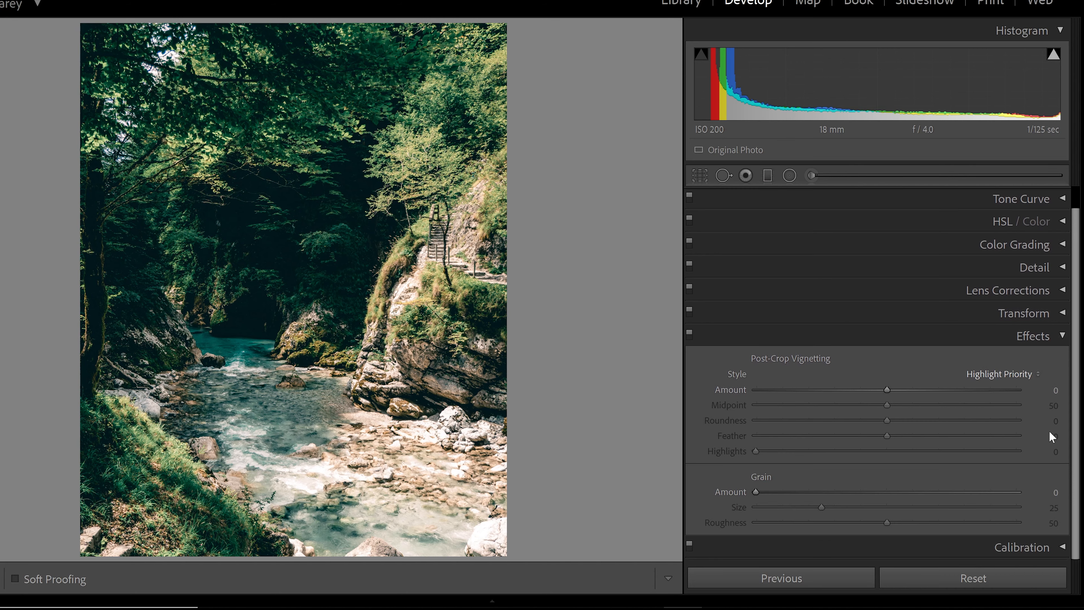
left_click_drag(888, 389, 875, 389)
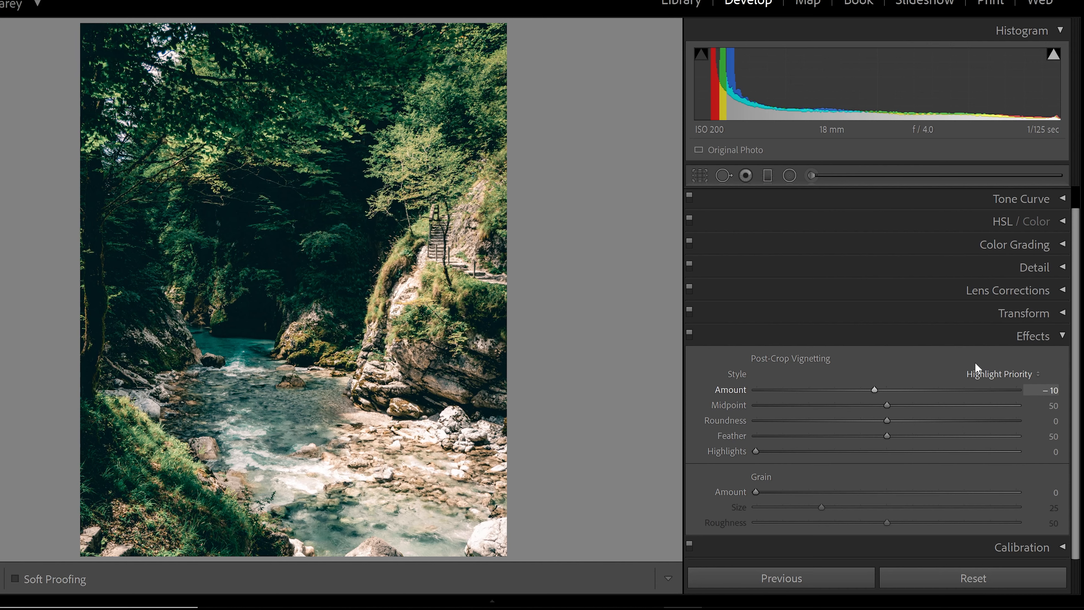
left_click(1031, 336)
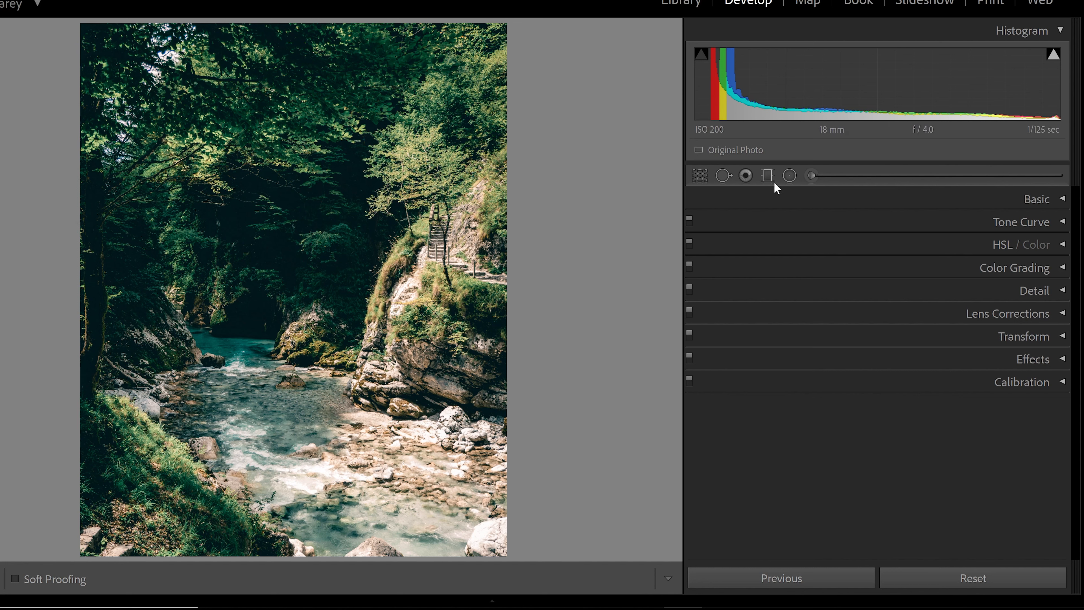
- Paint an adjustment brush mask over the sunlit cliff, riverbed stones and bright upper-left foliage, and set its Highlights to −100 and Exposure to −0.44
left_click(812, 175)
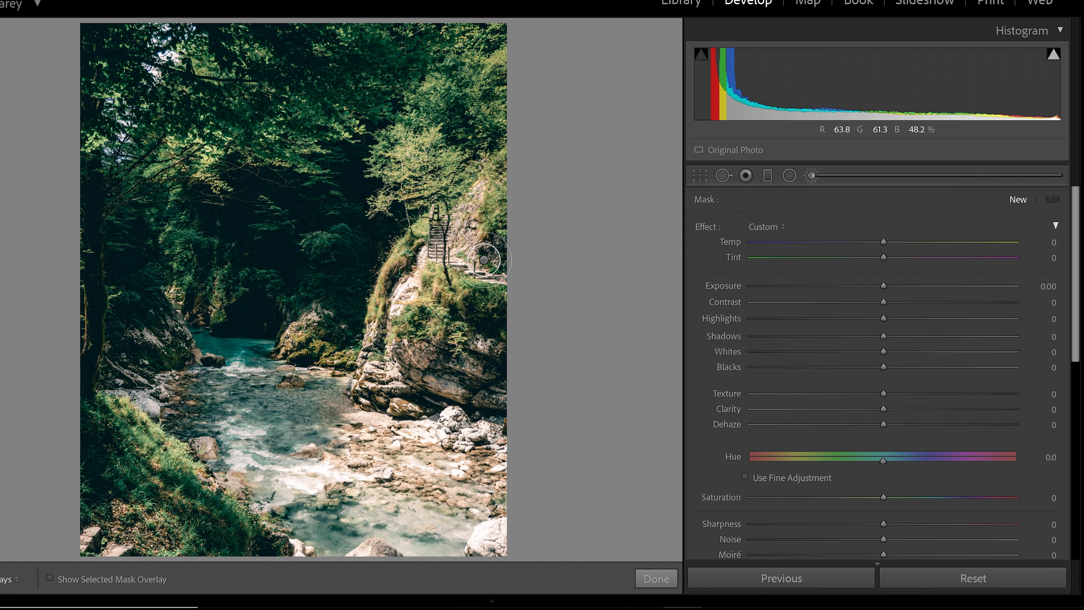
key("o")
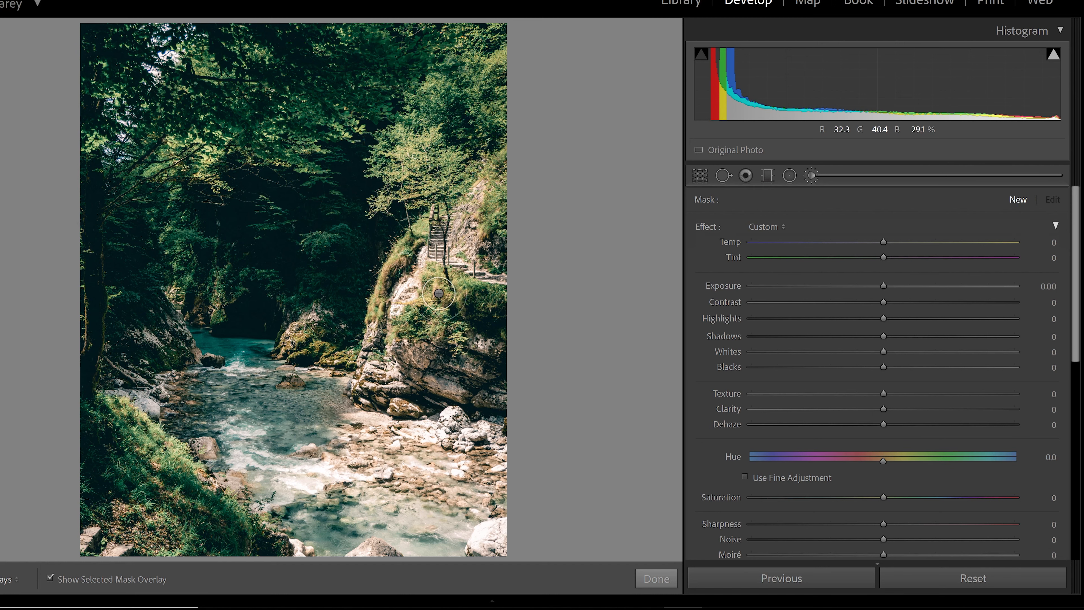
mouse_move(299, 491)
left_mouse_down()
mouse_move(322, 489)
mouse_move(325, 456)
mouse_move(312, 471)
mouse_move(385, 482)
mouse_move(439, 523)
mouse_move(471, 506)
mouse_move(491, 540)
mouse_move(450, 418)
mouse_move(381, 395)
mouse_move(383, 316)
mouse_move(415, 248)
mouse_move(416, 357)
mouse_move(492, 390)
mouse_move(476, 370)
left_mouse_up()
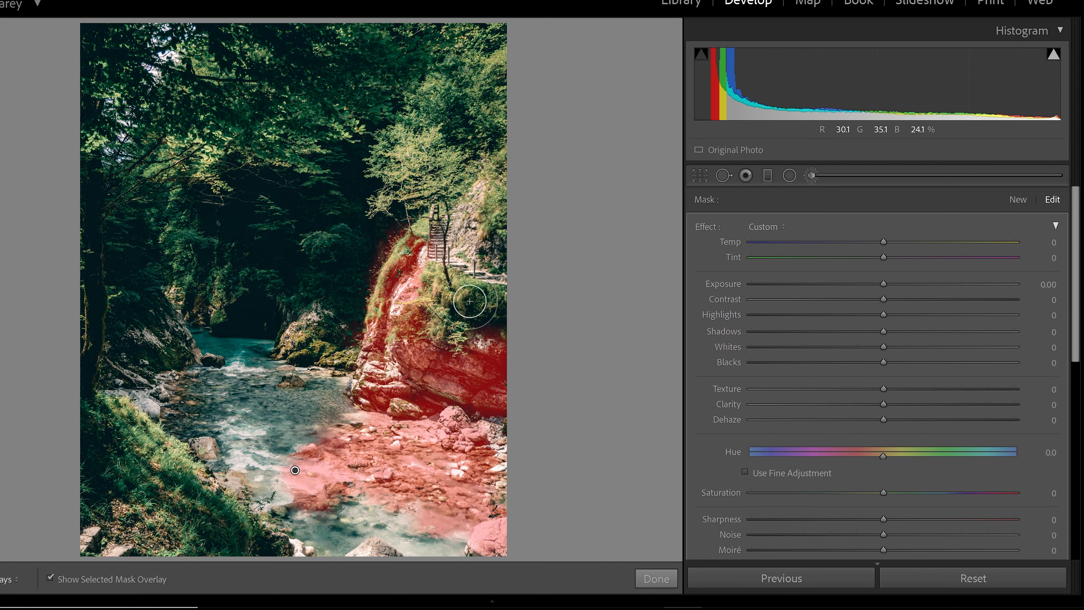
key("h")
key("h")
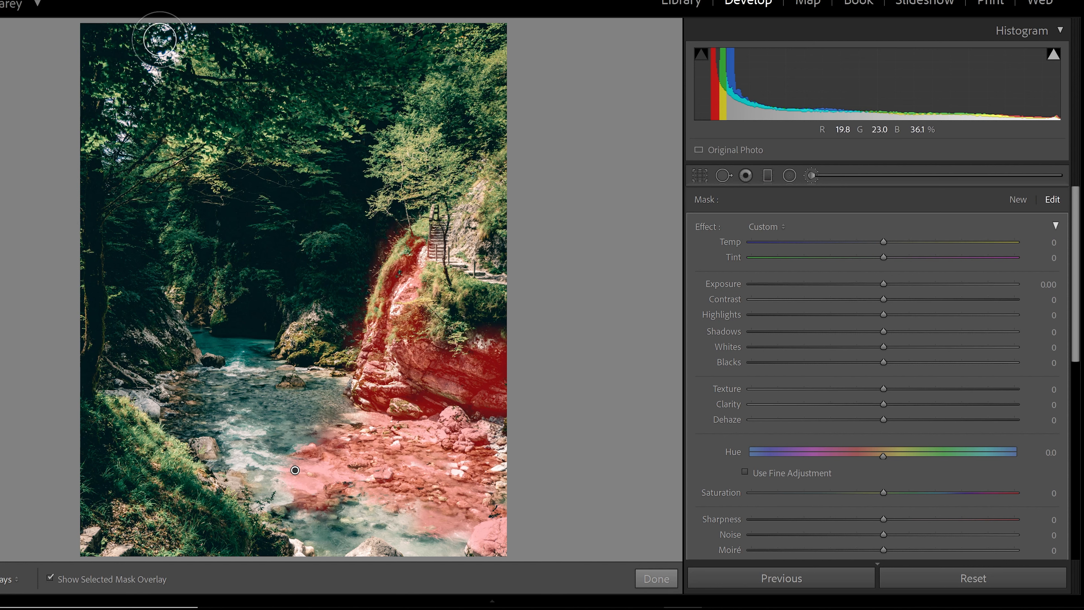
key("h")
mouse_move(146, 73)
left_mouse_down()
mouse_move(138, 92)
mouse_move(172, 35)
mouse_move(166, 59)
left_mouse_up()
left_click_drag(149, 400, 148, 404)
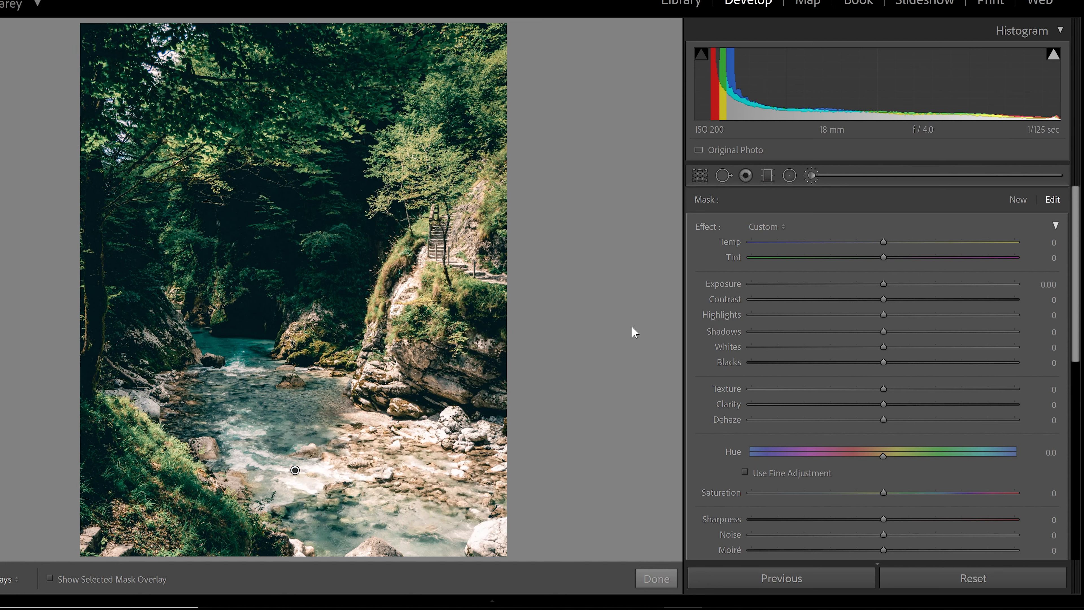
left_click_drag(882, 314, 733, 313)
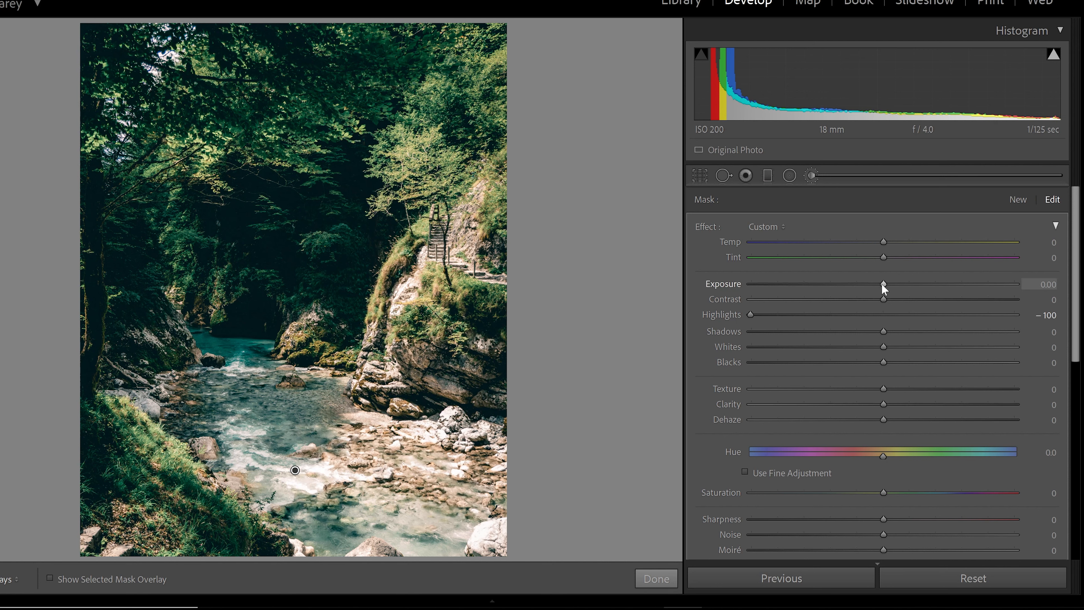
mouse_move(882, 286)
left_mouse_down()
mouse_move(775, 284)
mouse_move(867, 285)
left_mouse_up()
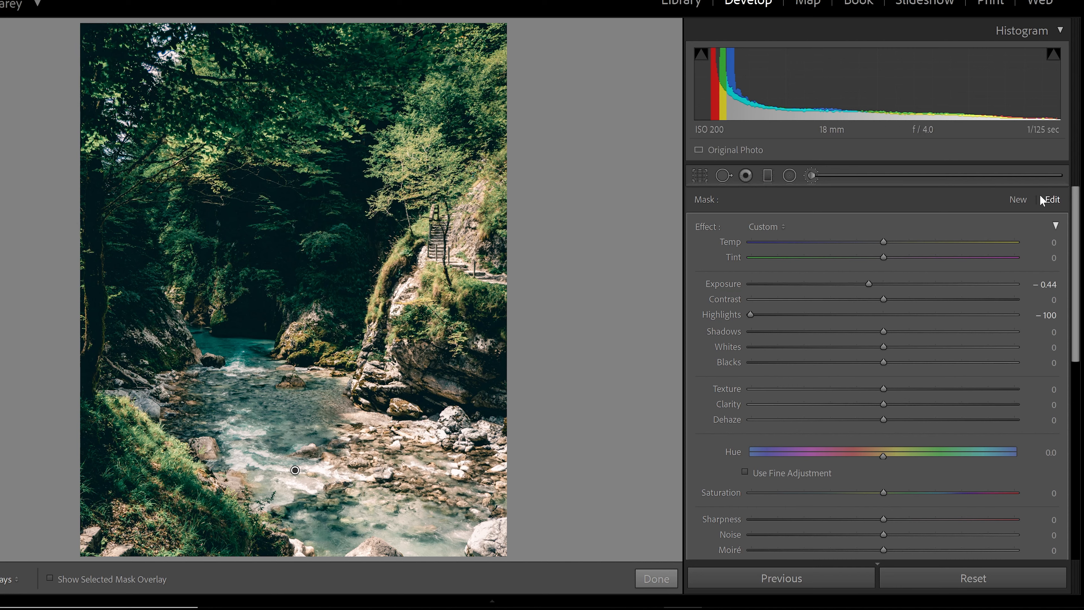
- Create a new brush mask and paint it over the river water from the far pool down to the foreground, checking its coverage with the overlay
left_click(1018, 201)
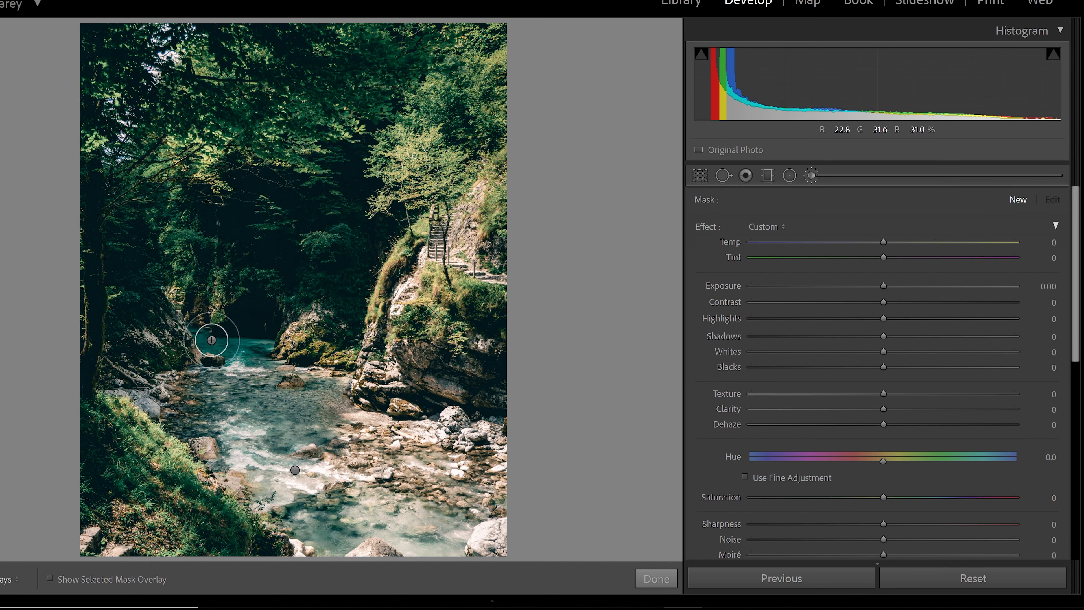
mouse_move(193, 325)
left_mouse_down()
mouse_move(255, 352)
mouse_move(241, 378)
mouse_move(195, 393)
mouse_move(188, 410)
mouse_move(201, 435)
mouse_move(269, 427)
mouse_move(324, 482)
mouse_move(294, 525)
mouse_move(170, 400)
mouse_move(230, 339)
left_mouse_up()
key("o")
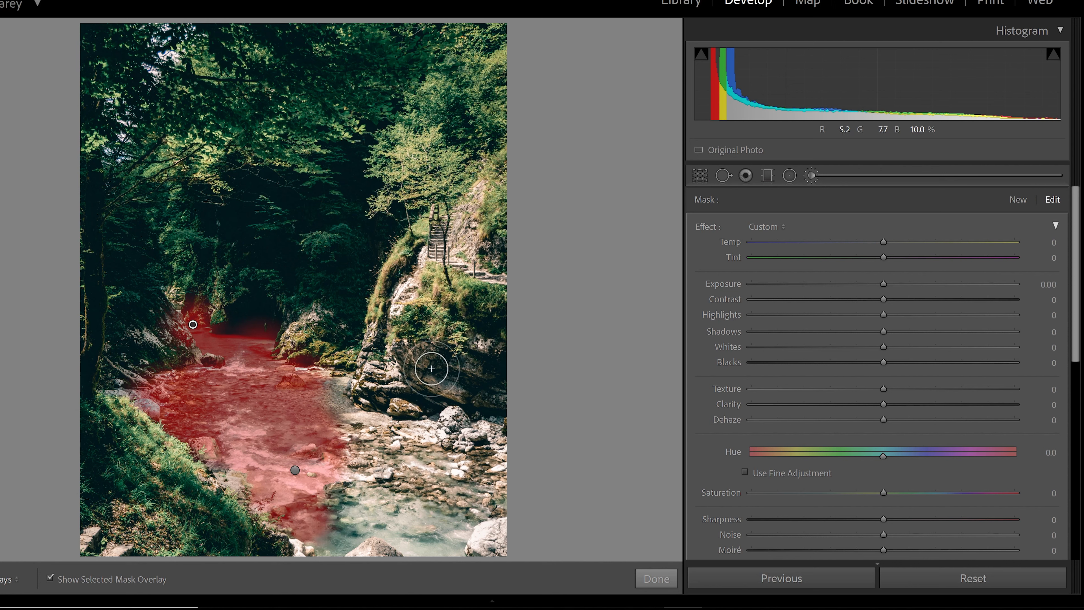
key("o")
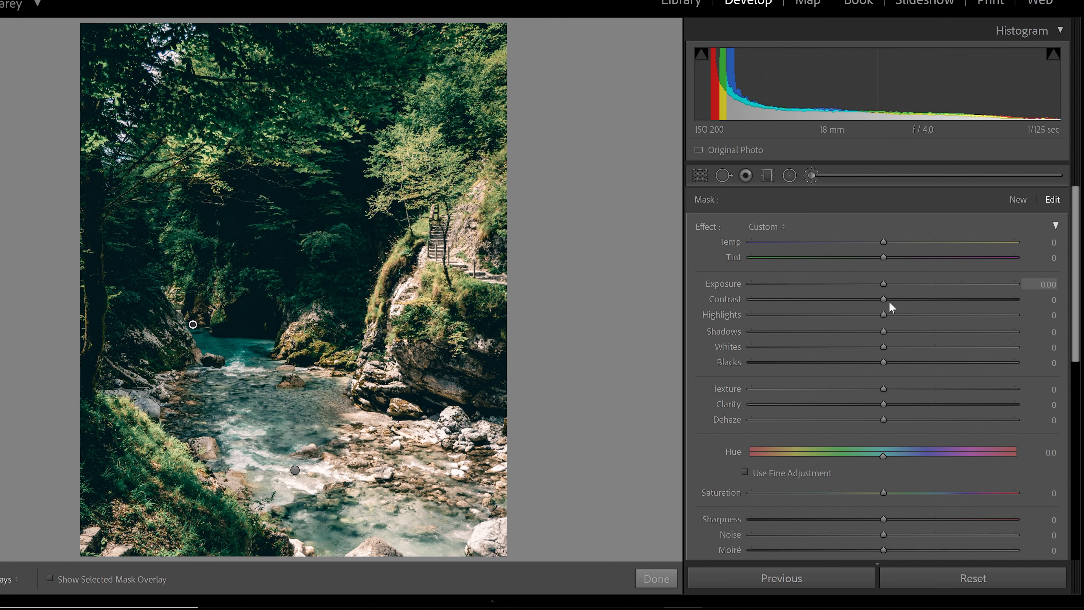
- Enhance the river mask with Highlights 54, Exposure 0.25, Saturation 24 and a slightly cooler temperature, and finish the brush adjustments
left_click_drag(883, 315, 954, 315)
left_click_drag(883, 284, 892, 284)
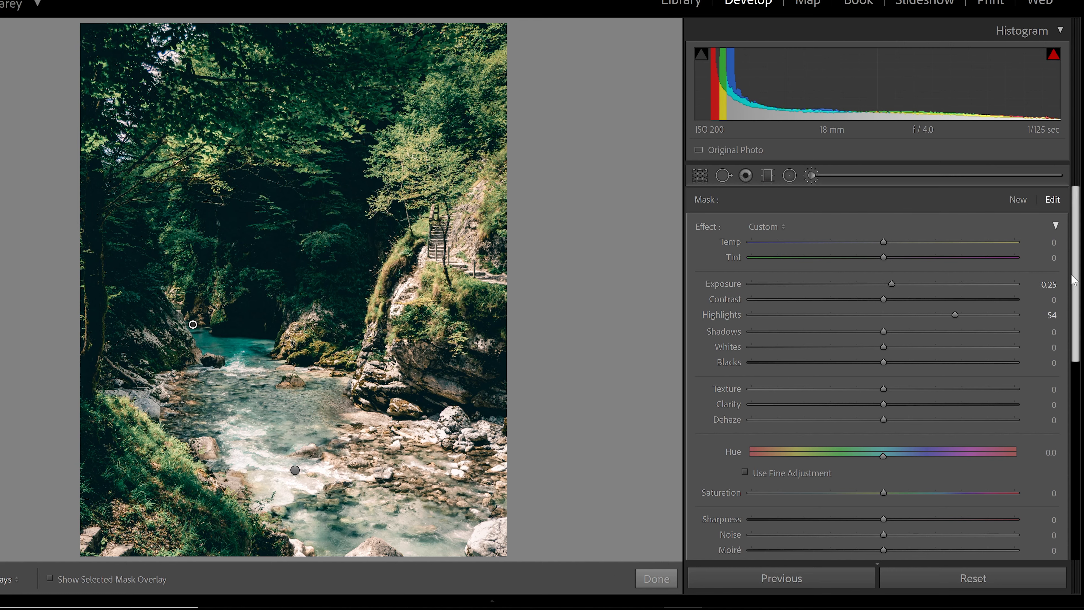
mouse_move(1080, 267)
left_mouse_down()
mouse_move(1078, 342)
mouse_move(1055, 364)
left_mouse_up()
mouse_move(908, 303)
left_mouse_down()
mouse_move(886, 304)
mouse_move(915, 303)
left_mouse_up()
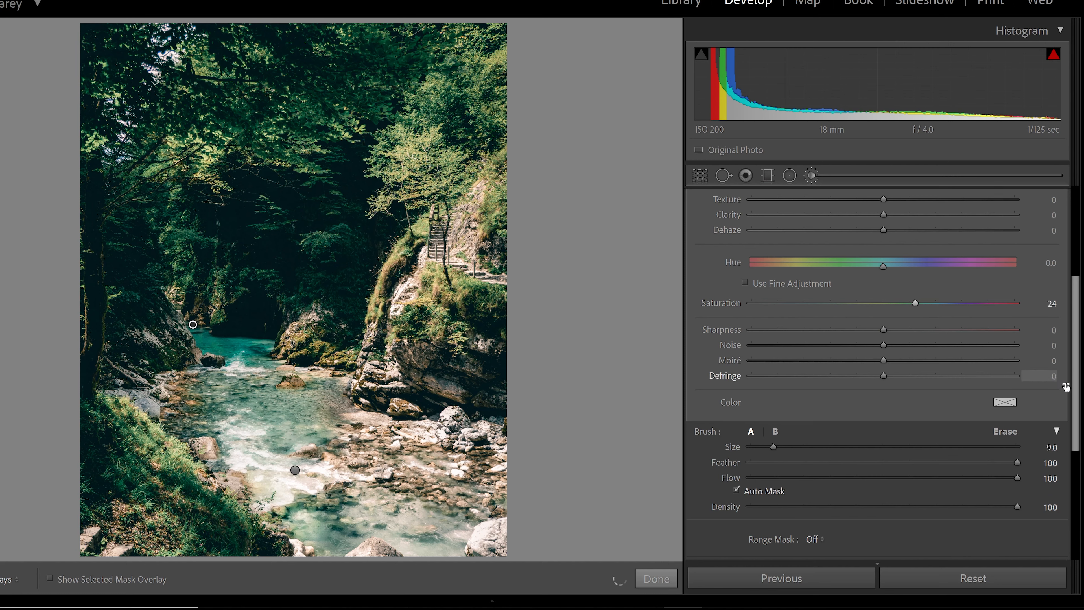
left_click_drag(1076, 386, 1078, 300)
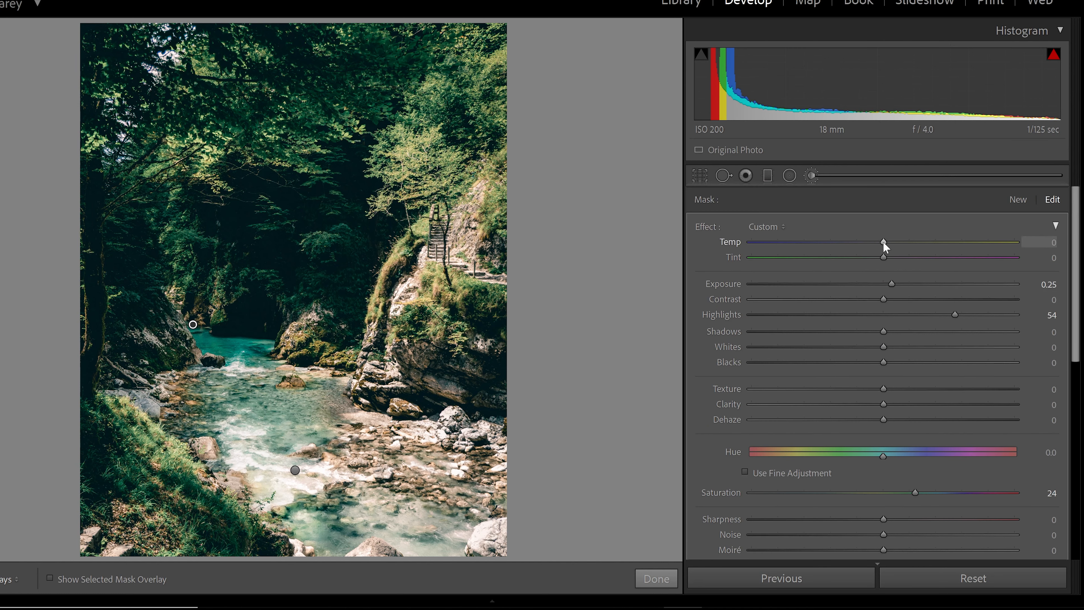
left_click_drag(882, 244, 878, 243)
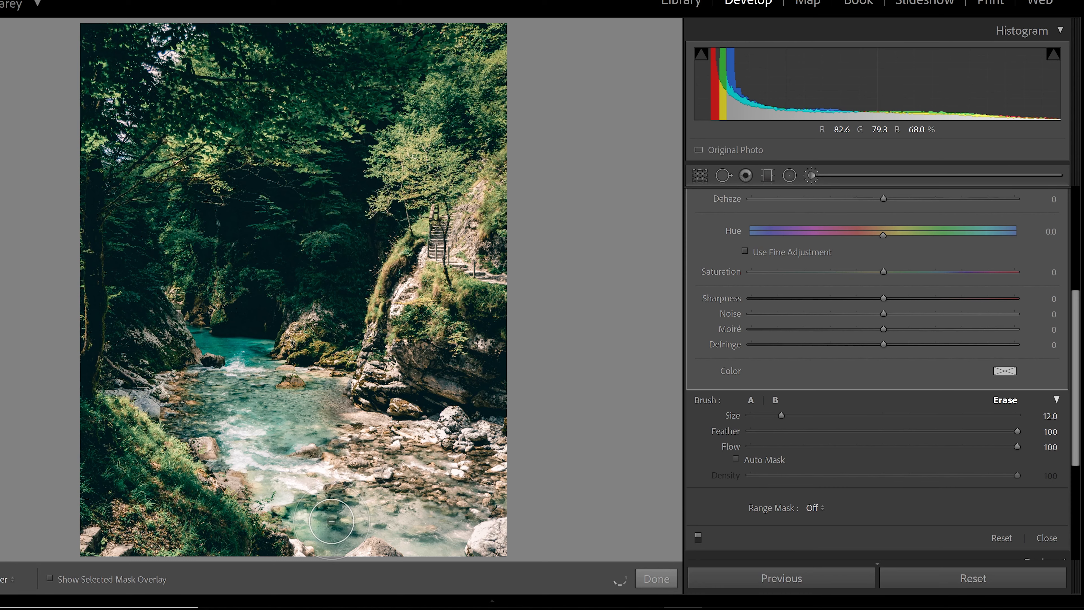
left_click(656, 578)
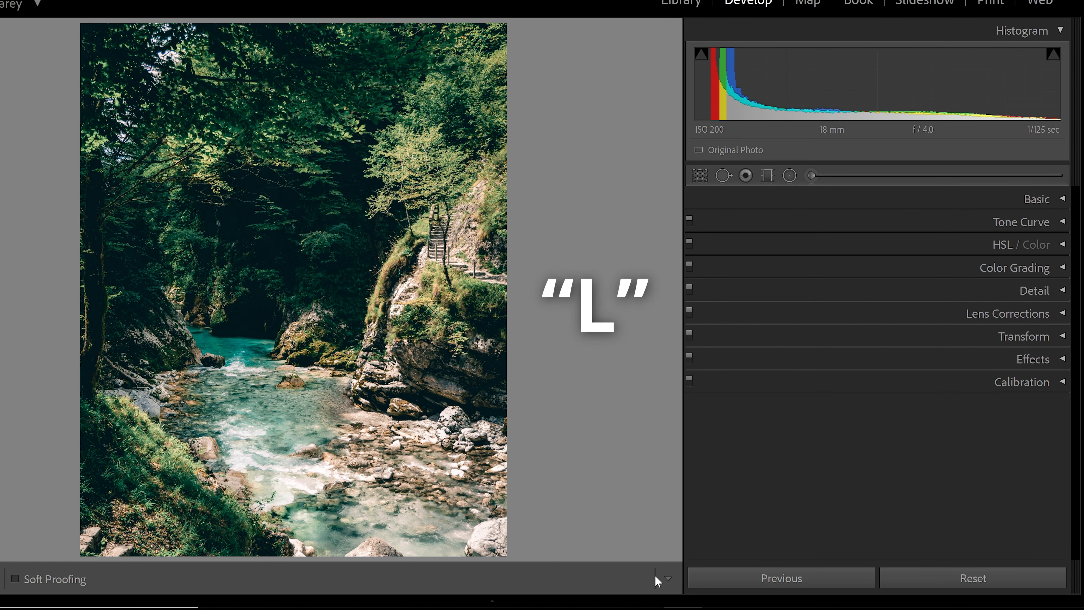
- Black out the interface around the photo and compare the edited version with the original
key("l")
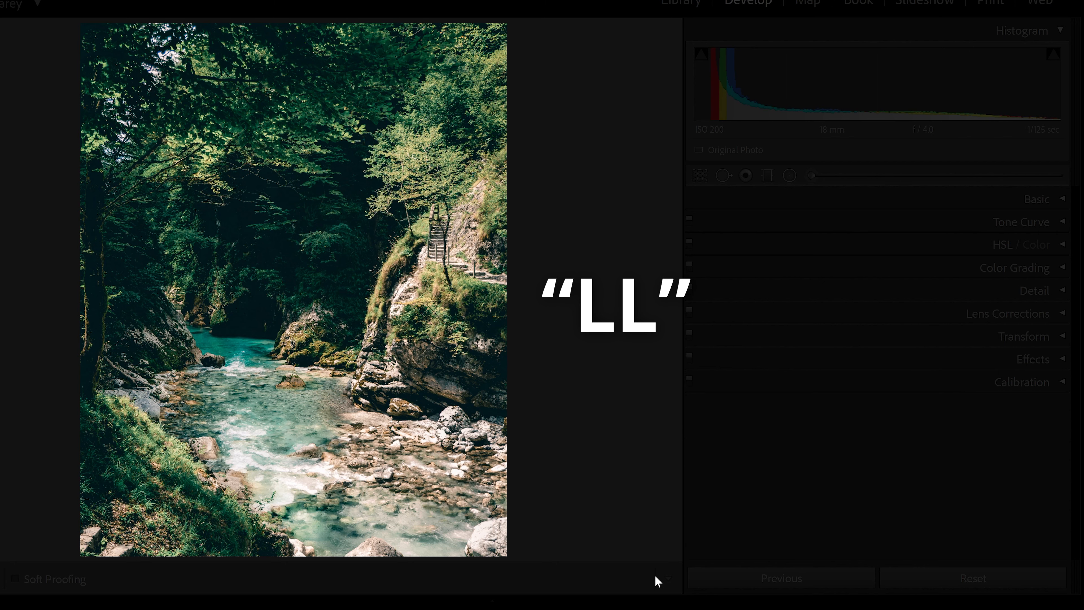
key("l")
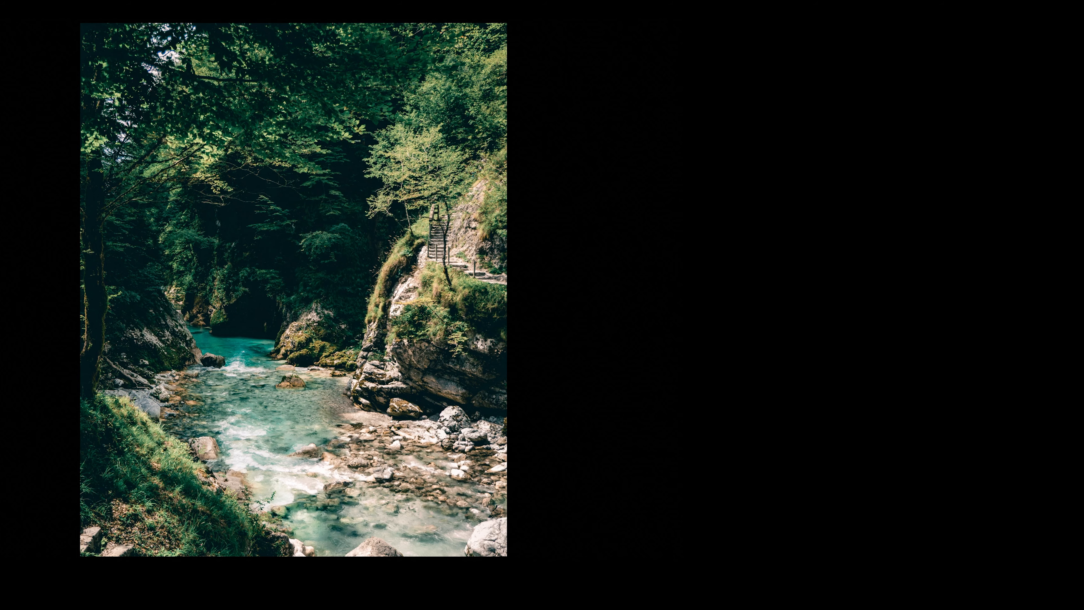
key("backslash")
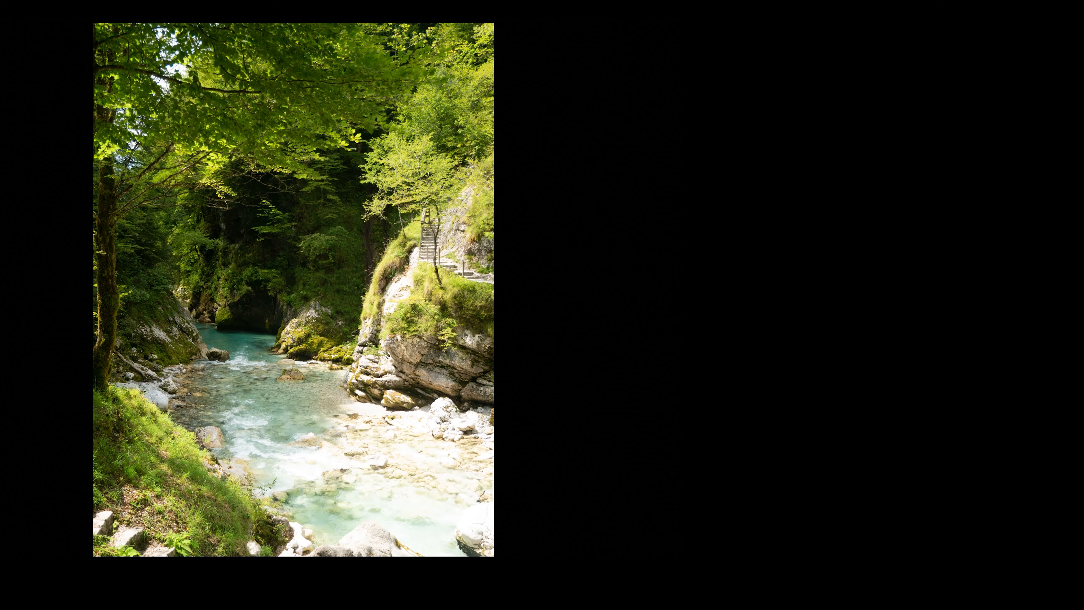
key("backslash")
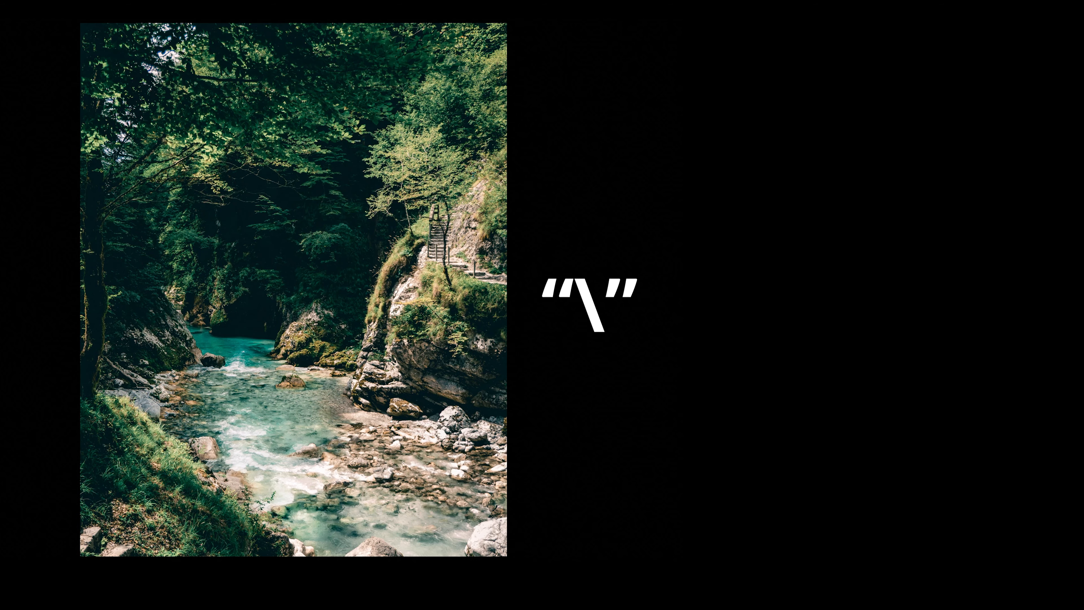